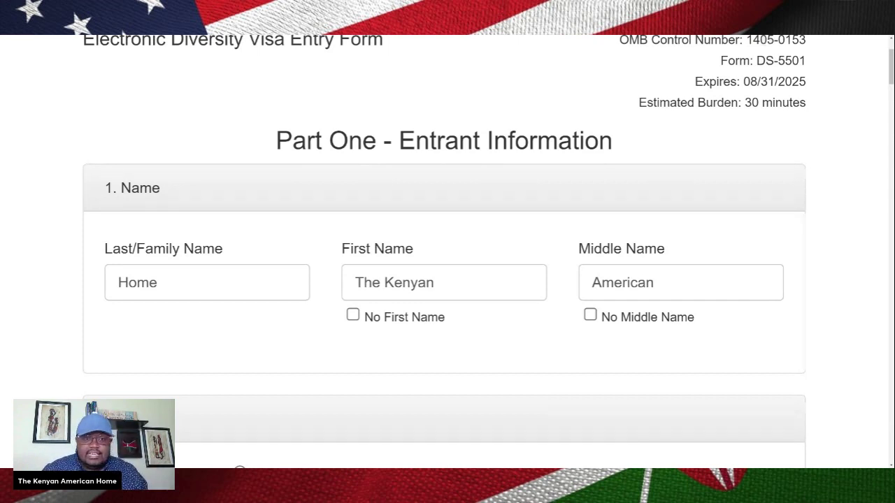
Review the entrant's last/family, first and middle name fields in the Name section.
{"action": "left_click", "coordinate": [158, 283]}
{"action": "key", "text": "ctrl+a"}
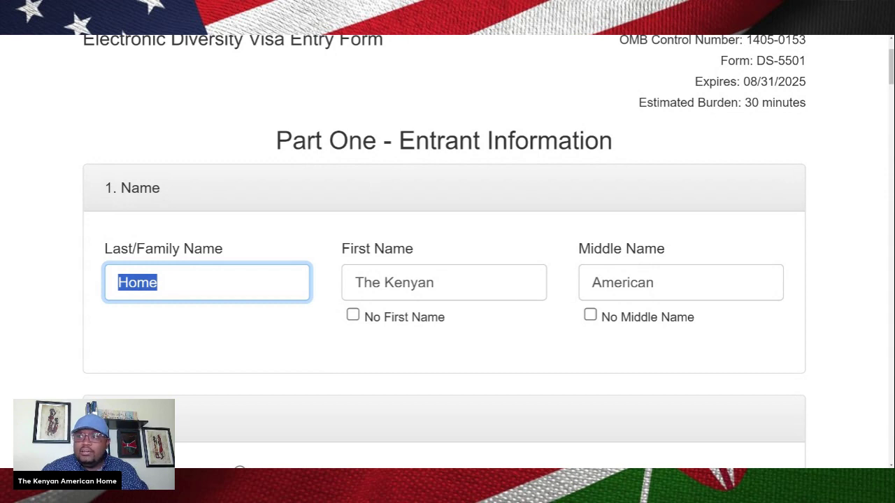
{"action": "left_click", "coordinate": [158, 282]}
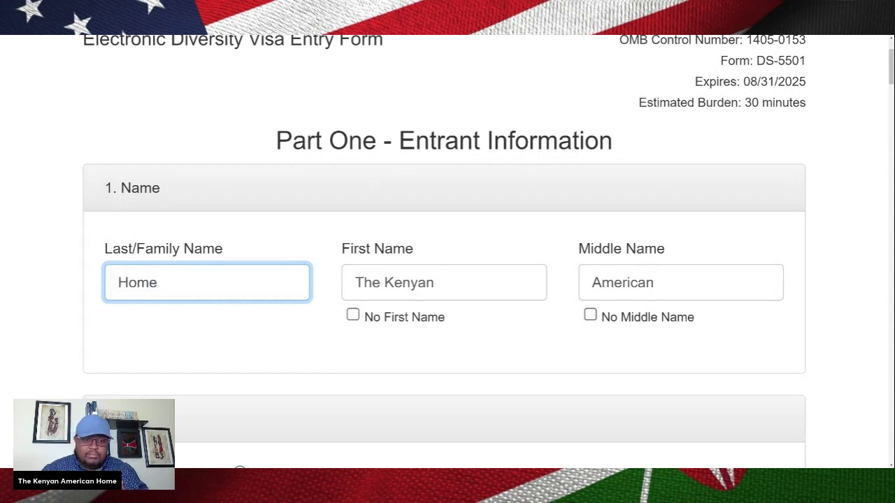
{"action": "left_click_drag", "start_coordinate": [158, 283], "coordinate": [117, 282]}
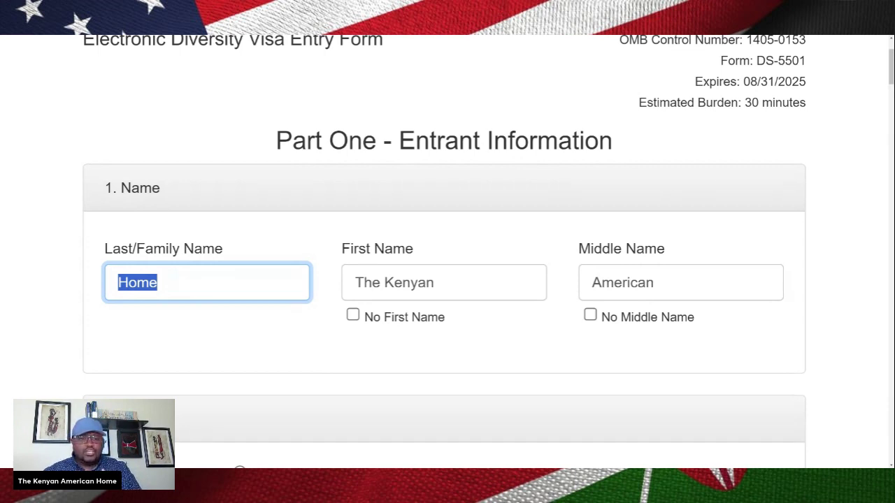
{"action": "left_click", "coordinate": [158, 283]}
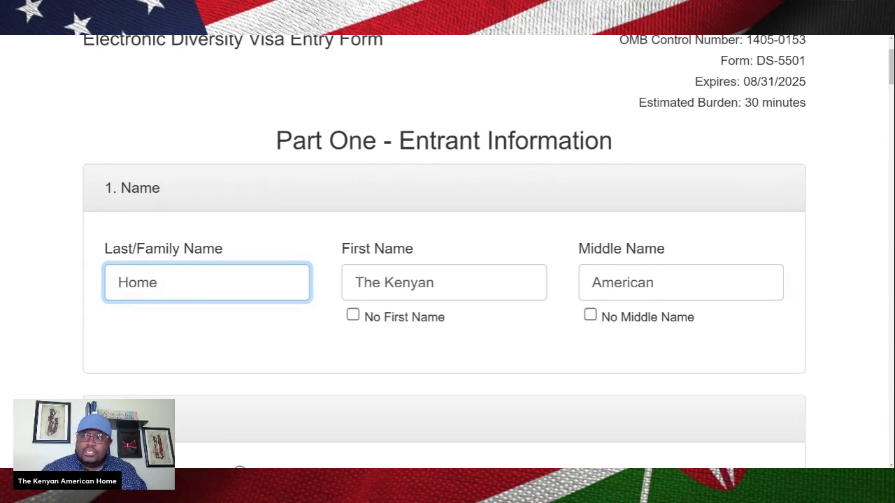
{"action": "left_click_drag", "start_coordinate": [158, 282], "coordinate": [118, 283]}
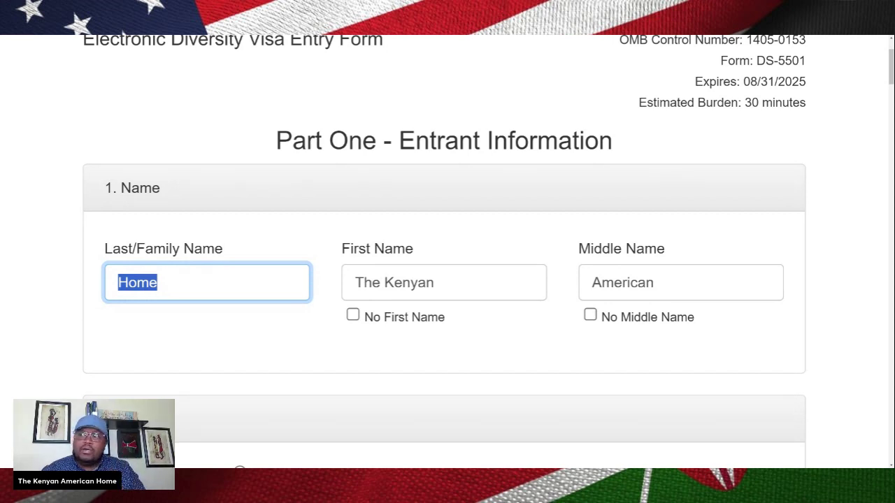
{"action": "left_click", "coordinate": [243, 248]}
{"action": "left_click", "coordinate": [236, 283]}
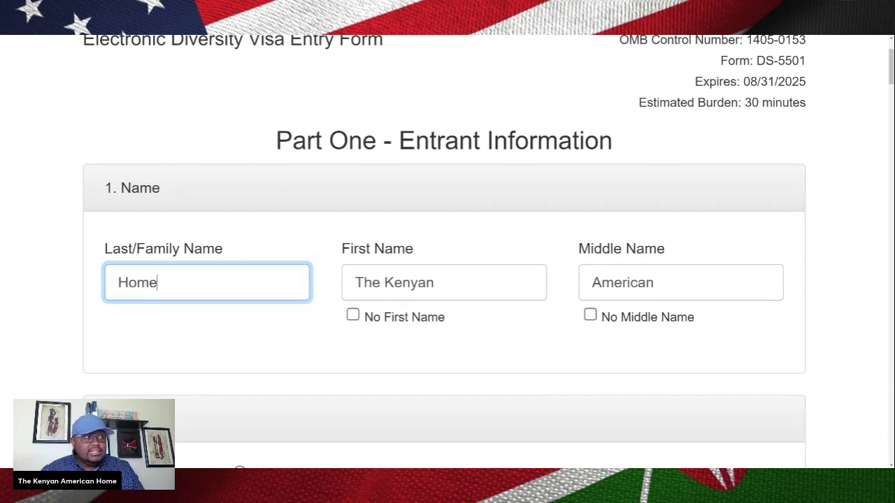
{"action": "key", "text": "ctrl+a"}
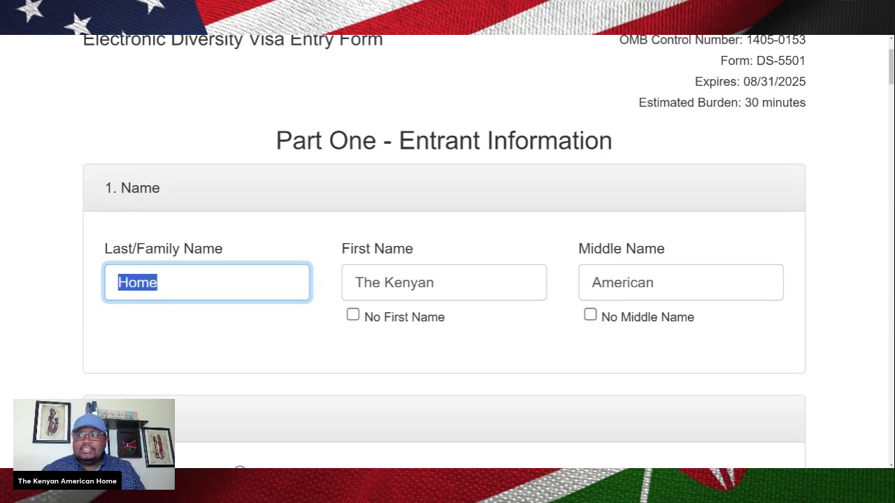
{"action": "left_click", "coordinate": [340, 248]}
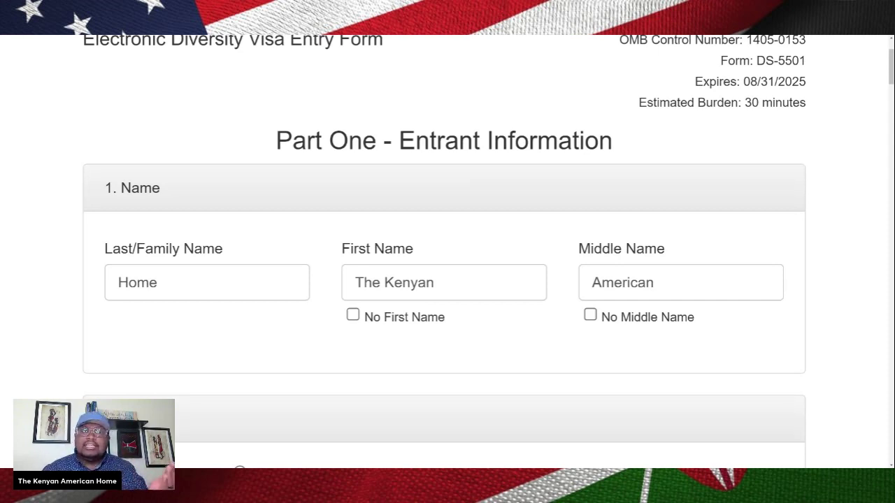
{"action": "left_click", "coordinate": [158, 283]}
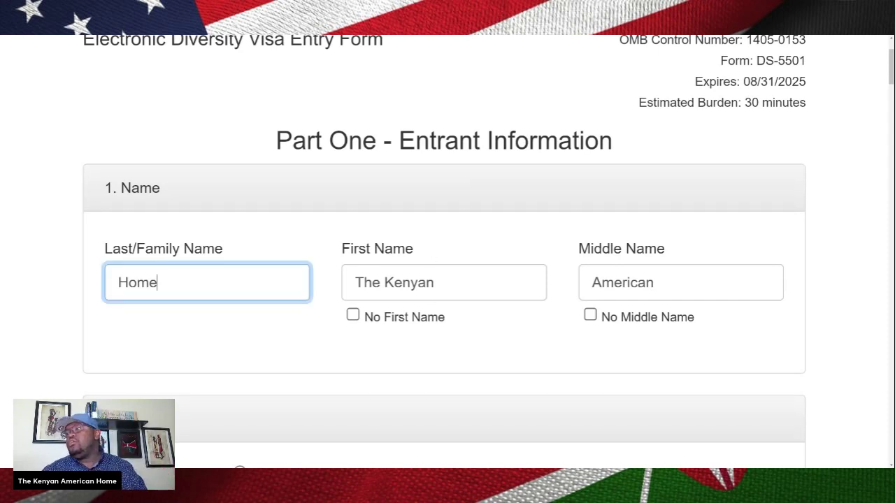
{"action": "left_click", "coordinate": [435, 283]}
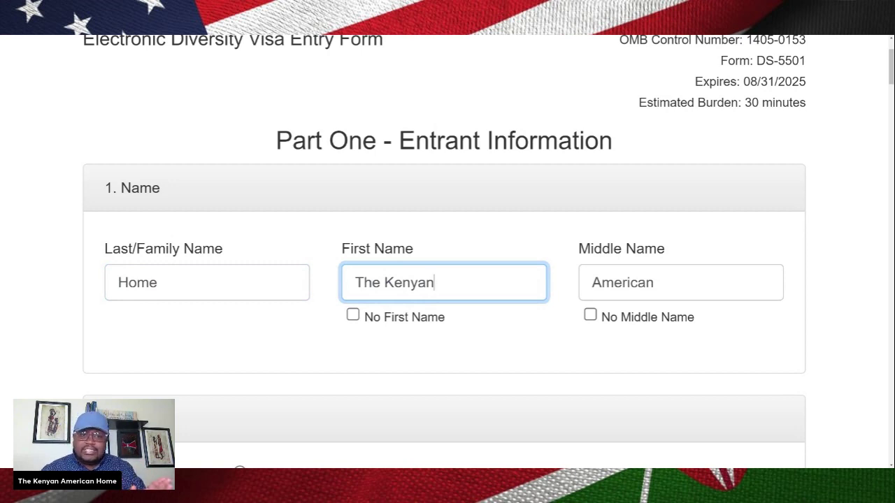
{"action": "left_click", "coordinate": [654, 283]}
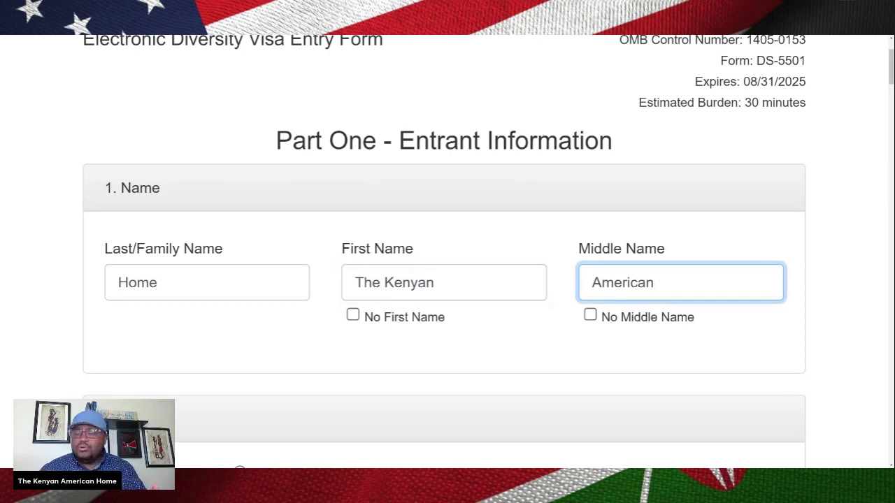
Review the Gender selection and the month, day and year fields of the entrant's birth date.
{"action": "scroll", "coordinate": [444, 252], "scroll_direction": "down", "scroll_amount": 1}
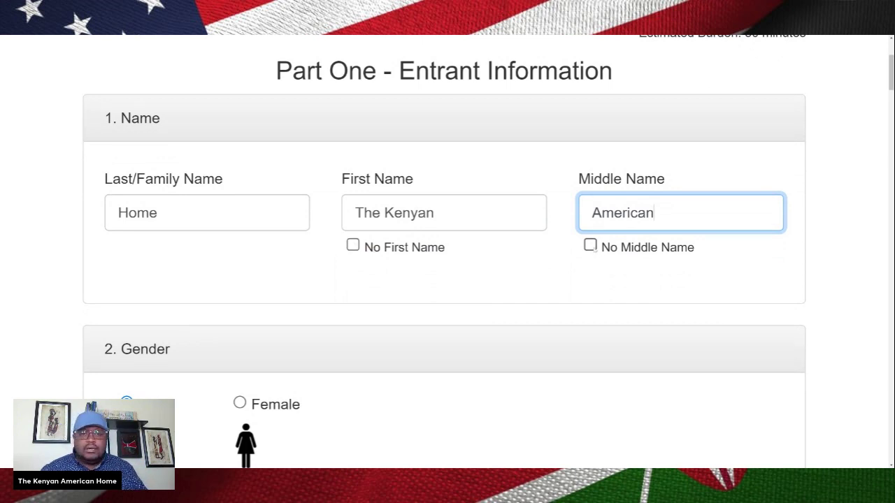
{"action": "scroll", "coordinate": [236, 213], "scroll_direction": "down", "scroll_amount": 3}
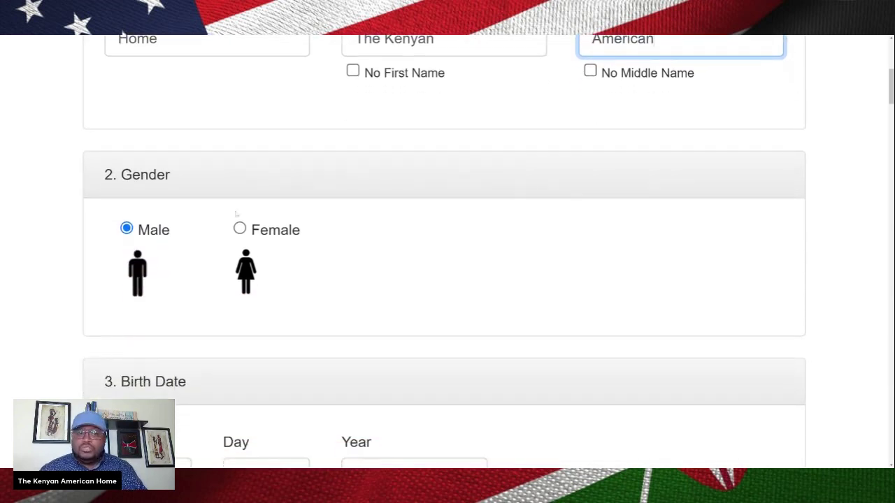
{"action": "scroll", "coordinate": [237, 213], "scroll_direction": "down", "scroll_amount": 1}
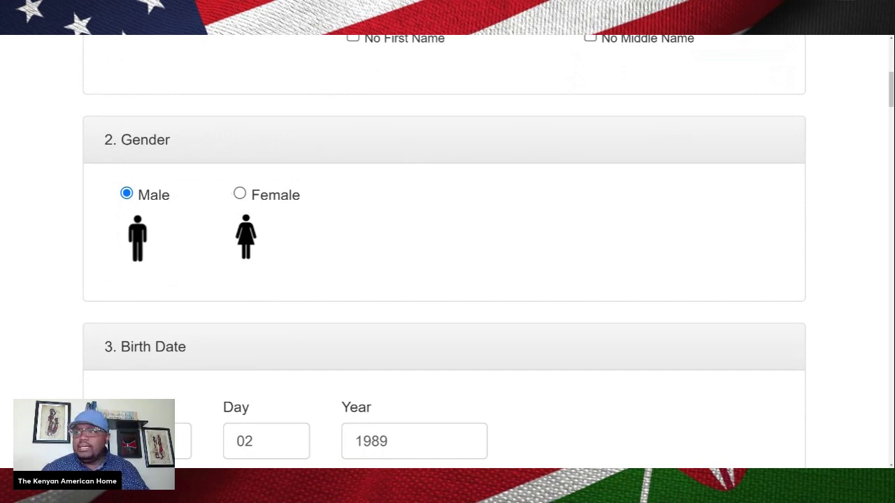
{"action": "scroll", "coordinate": [329, 203], "scroll_direction": "down", "scroll_amount": 1}
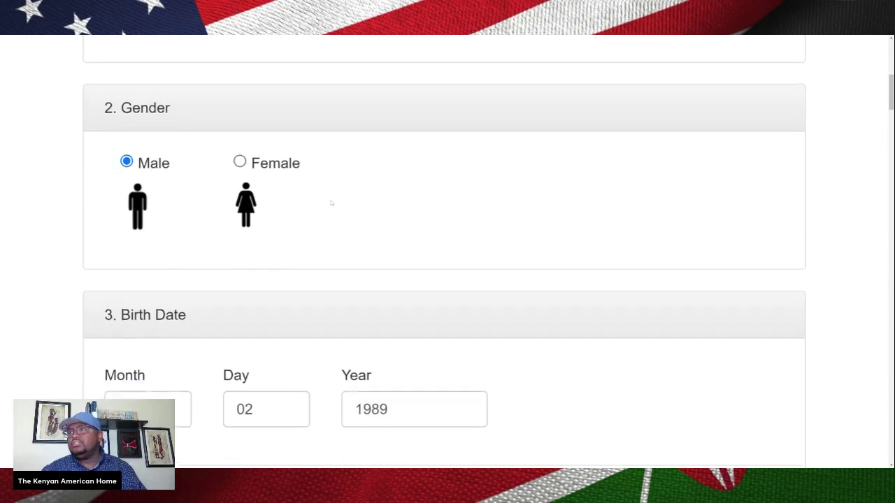
{"action": "scroll", "coordinate": [330, 203], "scroll_direction": "down", "scroll_amount": 3}
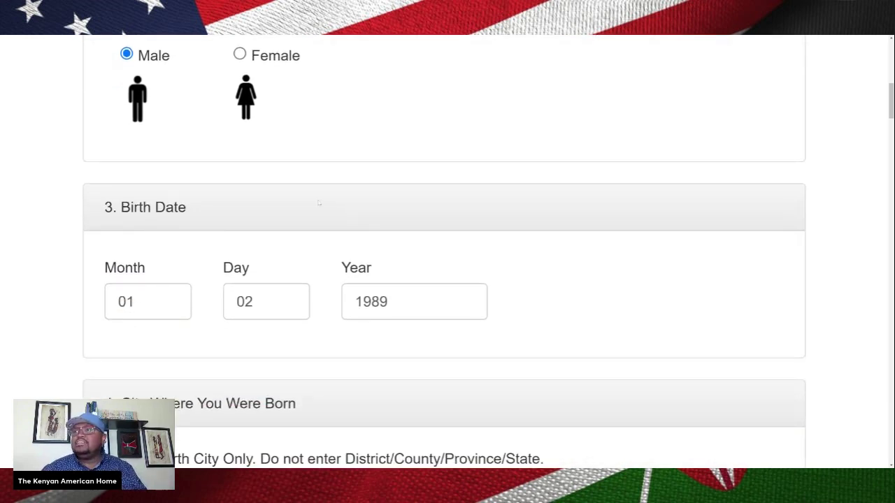
{"action": "scroll", "coordinate": [321, 203], "scroll_direction": "down", "scroll_amount": 2}
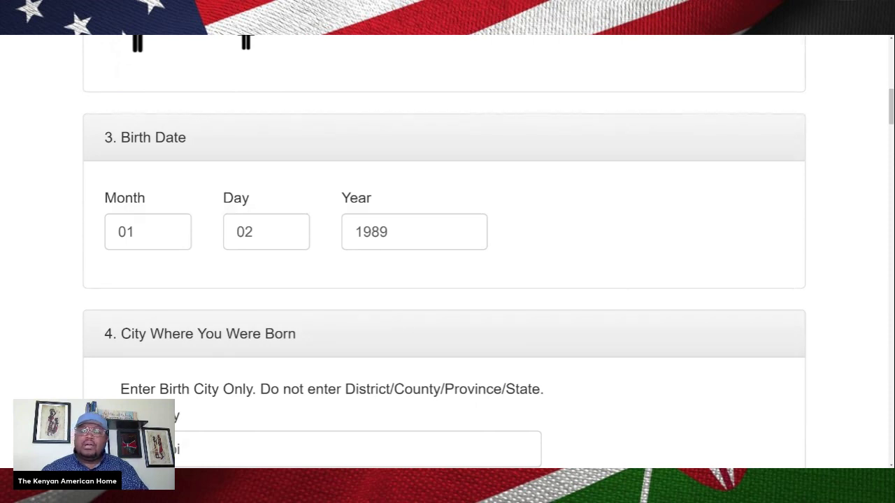
{"action": "left_click", "coordinate": [134, 232]}
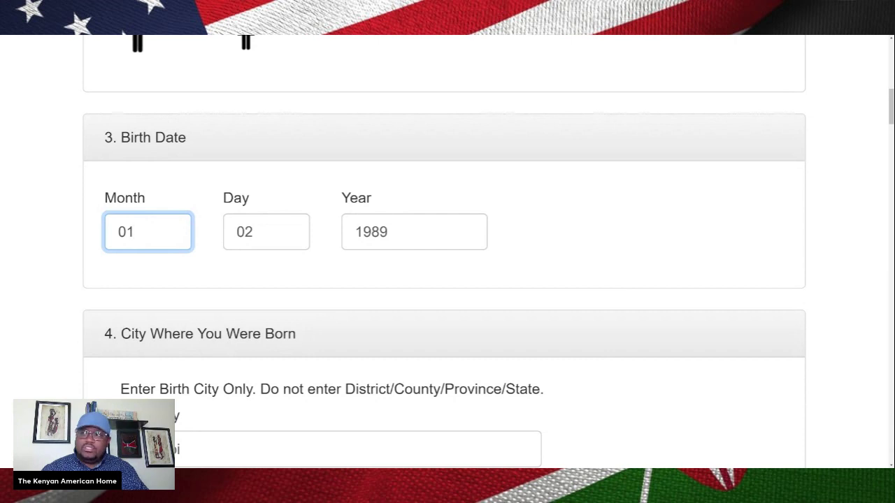
{"action": "key", "text": "shift+Left"}
{"action": "key", "text": "shift+Left"}
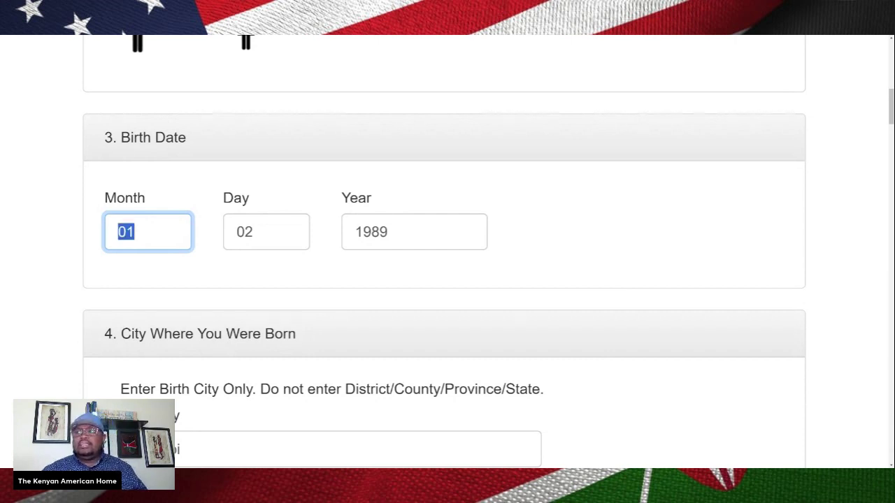
{"action": "key", "text": "Tab"}
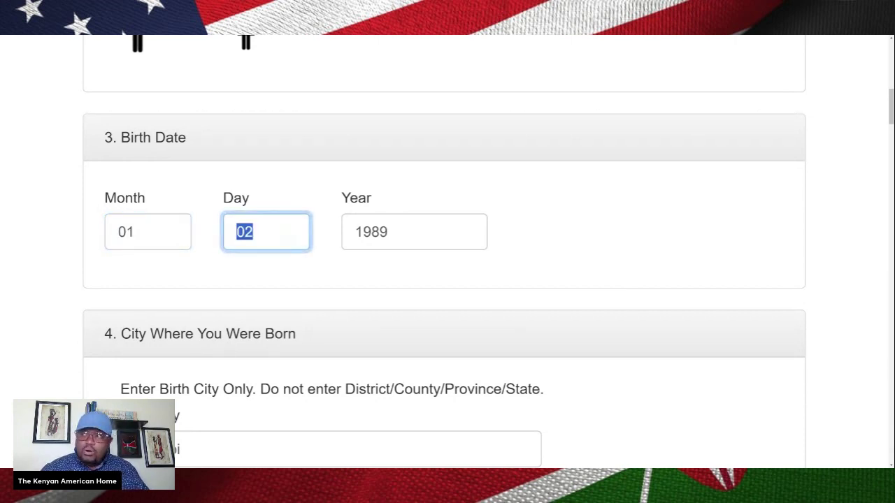
{"action": "key", "text": "Tab"}
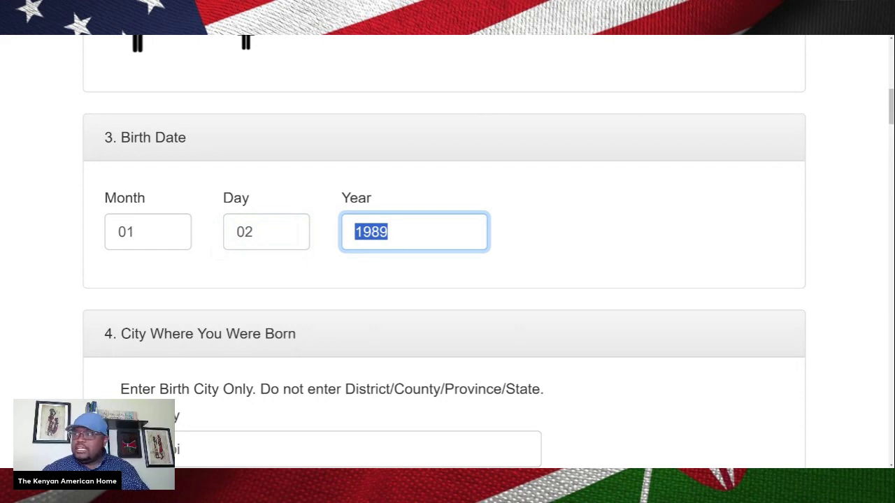
{"action": "left_click", "coordinate": [531, 225]}
Delete the last two letters of the Birth City entry and retype them to read Nairobi.
{"action": "scroll", "coordinate": [448, 252], "scroll_direction": "down", "scroll_amount": 1}
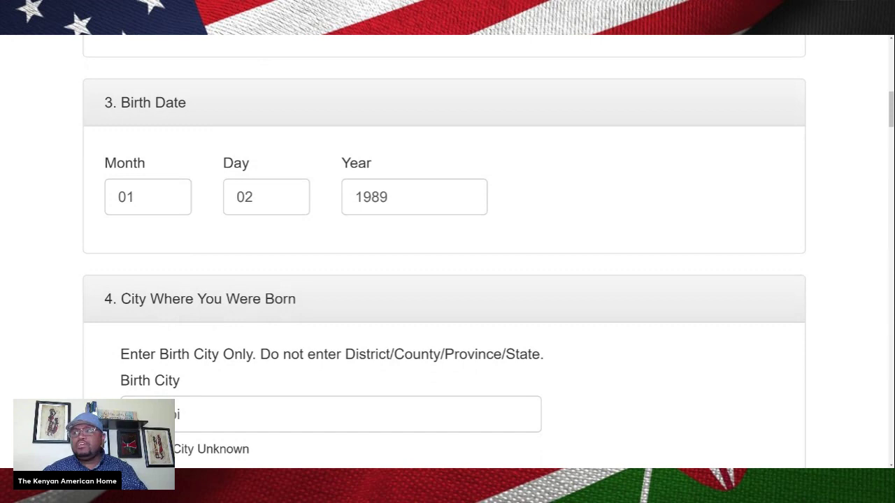
{"action": "scroll", "coordinate": [231, 228], "scroll_direction": "down", "scroll_amount": 1}
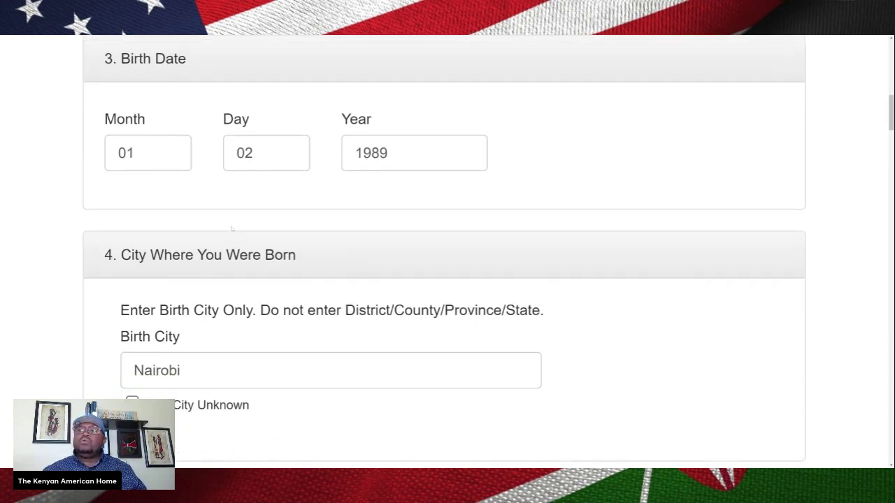
{"action": "scroll", "coordinate": [231, 228], "scroll_direction": "down", "scroll_amount": 3}
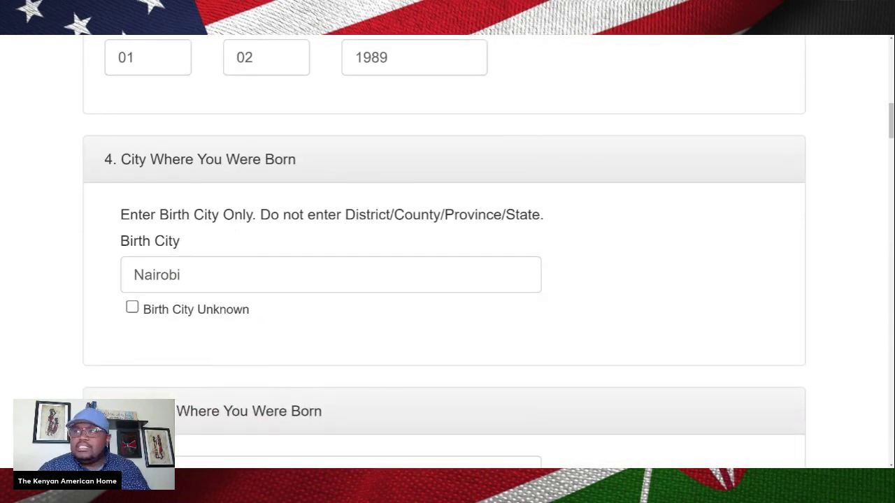
{"action": "scroll", "coordinate": [215, 169], "scroll_direction": "down", "scroll_amount": 1}
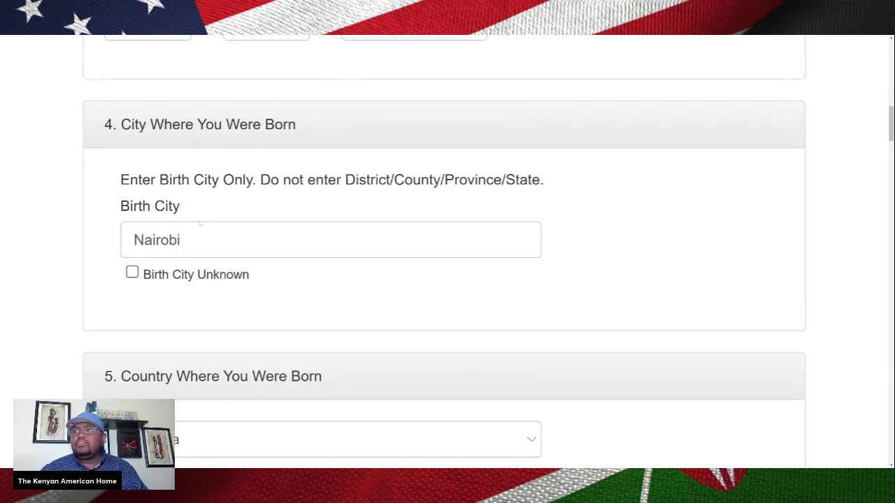
{"action": "left_click", "coordinate": [180, 240]}
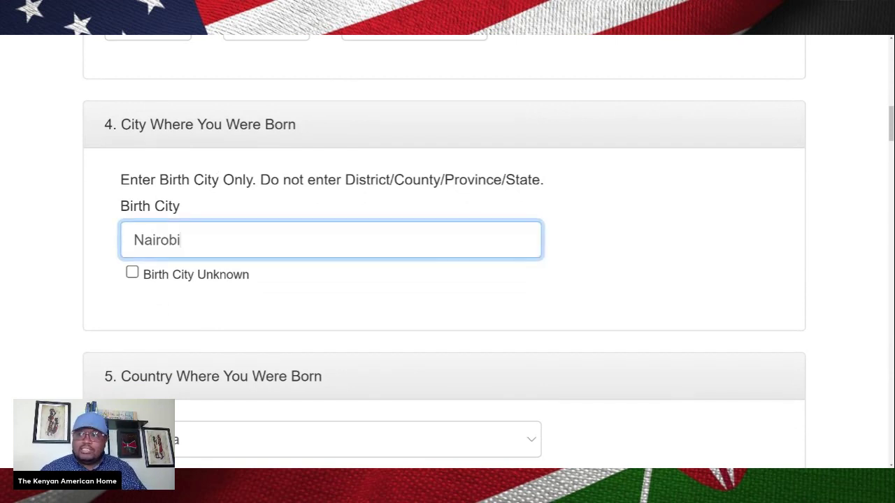
{"action": "key", "text": "ctrl+a"}
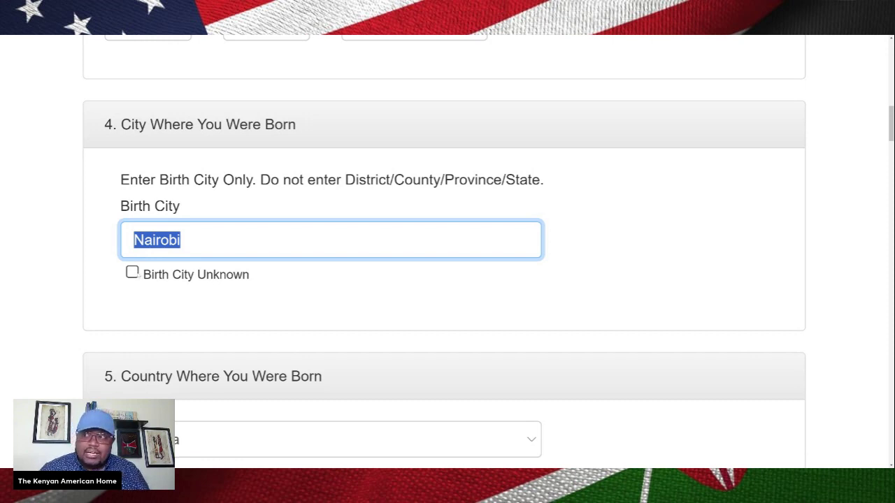
{"action": "key", "text": "Right"}
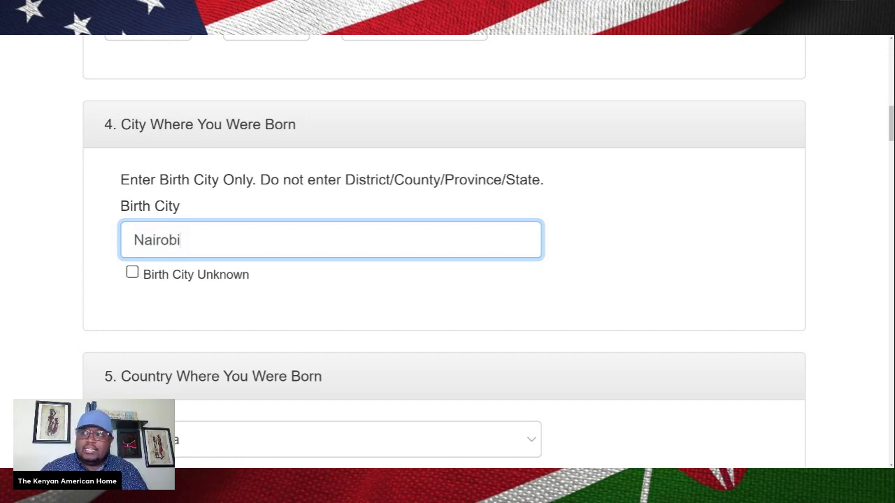
{"action": "key", "text": "BackSpace"}
{"action": "key", "text": "BackSpace"}
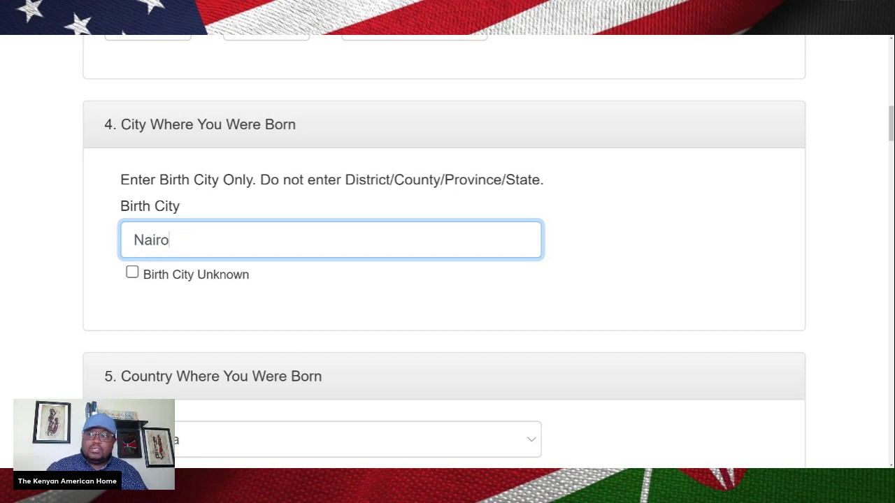
{"action": "type", "text": "bi"}
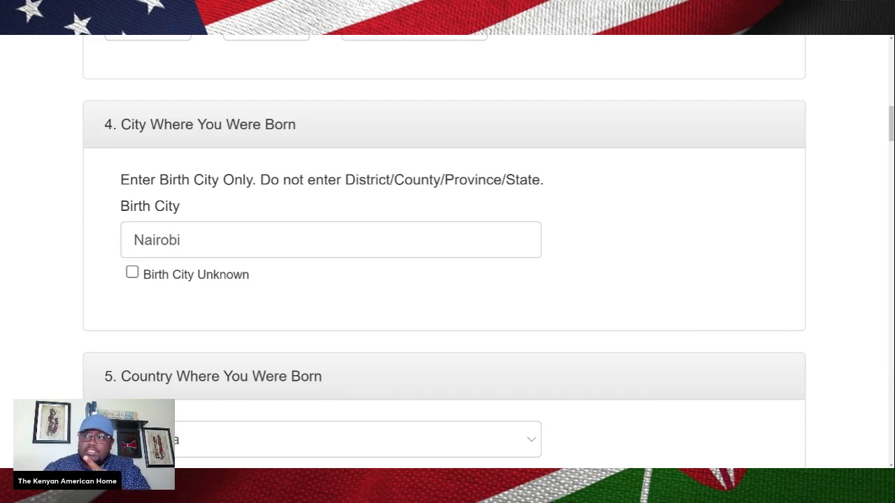
Review the Birth City entry and its instruction about districts and provinces, then examine the country of birth section.
{"action": "left_click", "coordinate": [180, 240]}
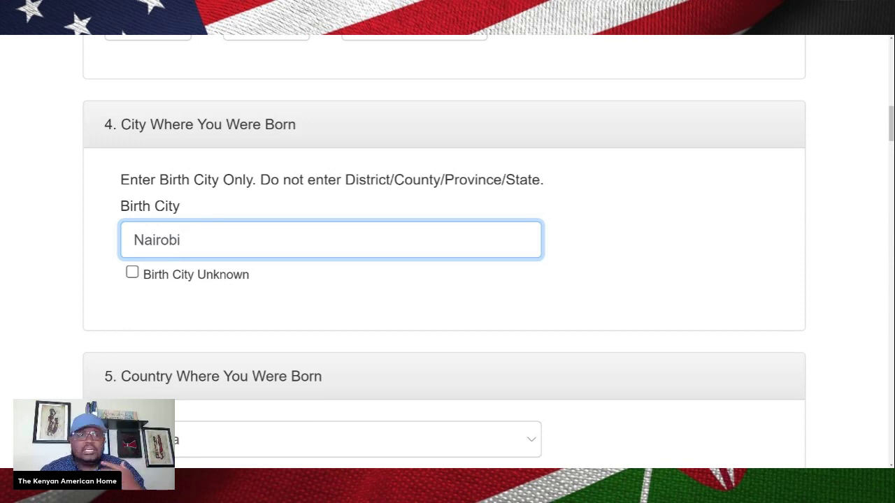
{"action": "scroll", "coordinate": [197, 248], "scroll_direction": "down", "scroll_amount": 1}
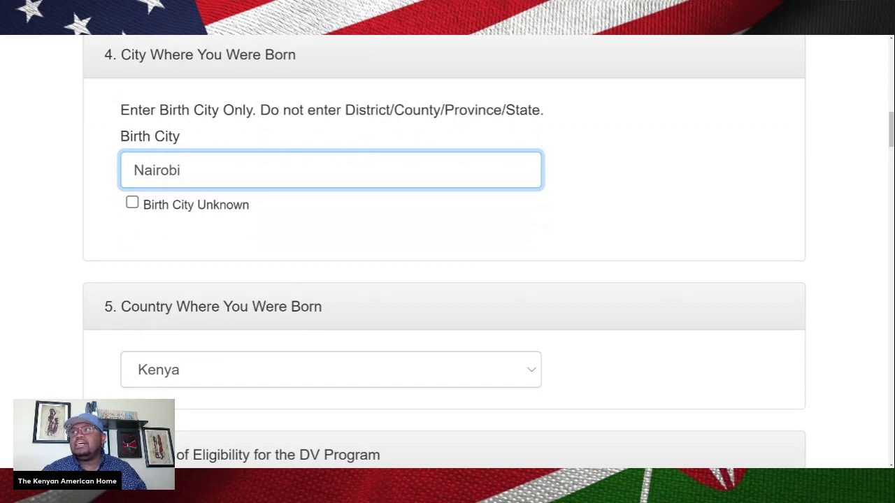
{"action": "left_click_drag", "start_coordinate": [270, 110], "coordinate": [553, 114]}
{"action": "left_click", "coordinate": [385, 128]}
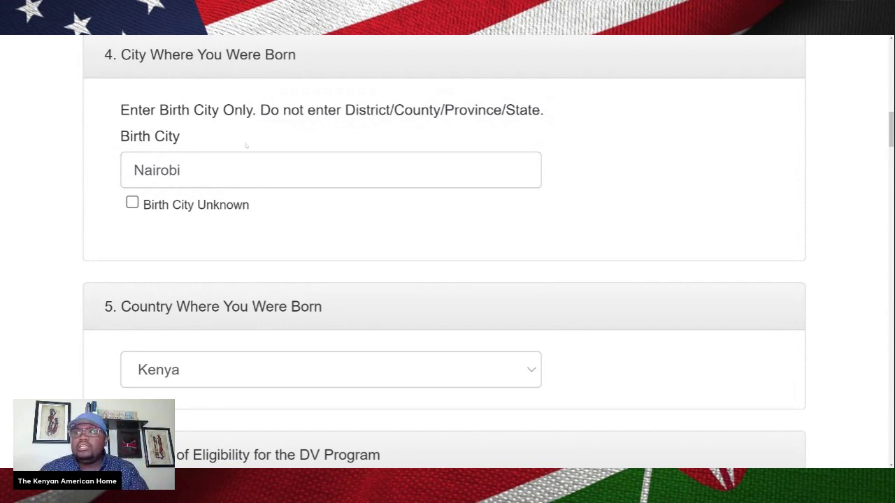
{"action": "left_click", "coordinate": [180, 169]}
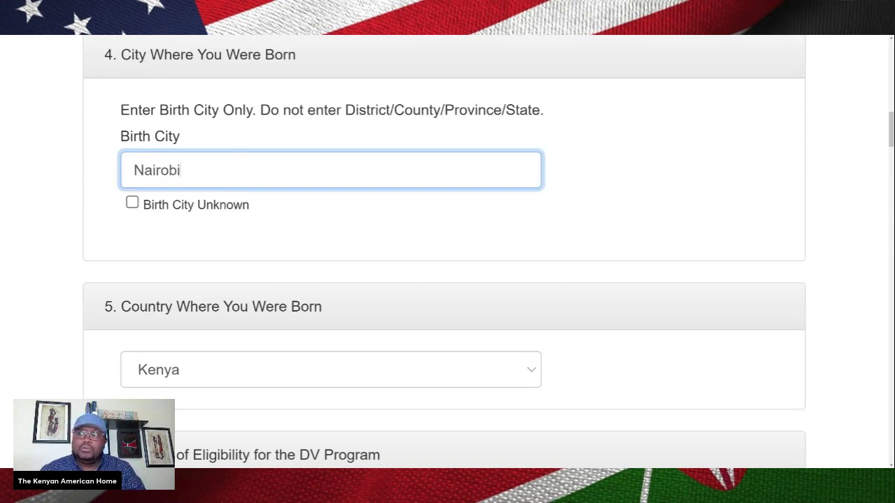
{"action": "scroll", "coordinate": [445, 252], "scroll_direction": "down", "scroll_amount": 1}
{"action": "scroll", "coordinate": [235, 181], "scroll_direction": "down", "scroll_amount": 3}
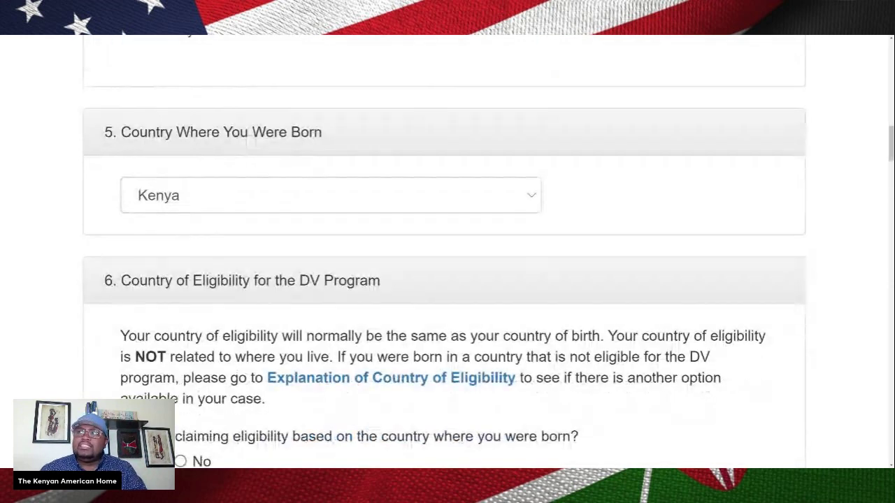
Review the country of birth selection and the instructions on Country of Eligibility for the DV Program.
{"action": "left_click", "coordinate": [217, 202]}
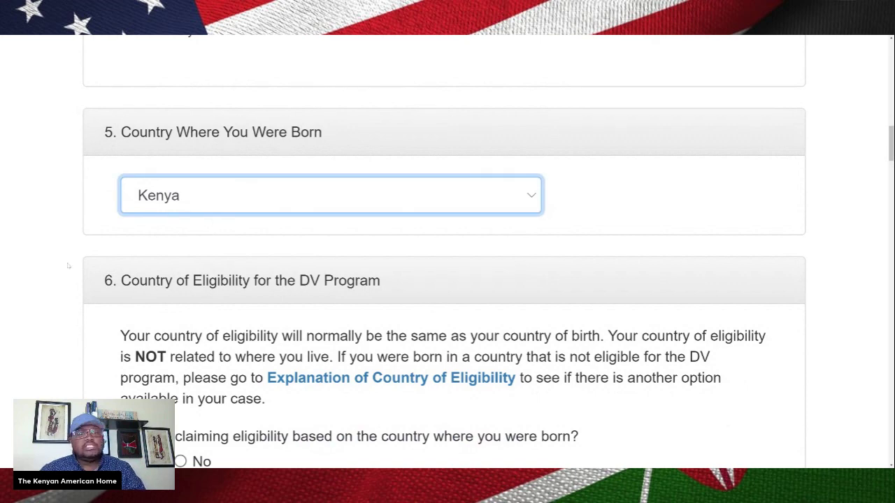
{"action": "scroll", "coordinate": [139, 238], "scroll_direction": "down", "scroll_amount": 2}
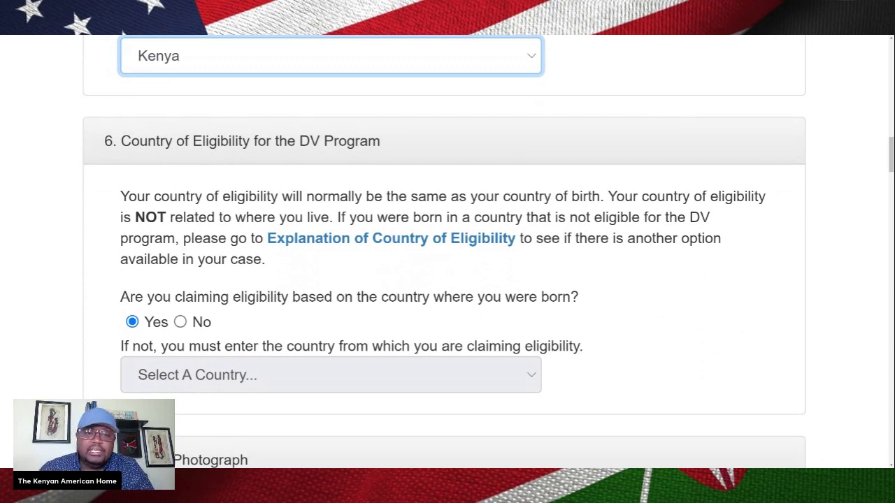
{"action": "scroll", "coordinate": [230, 150], "scroll_direction": "up", "scroll_amount": 3}
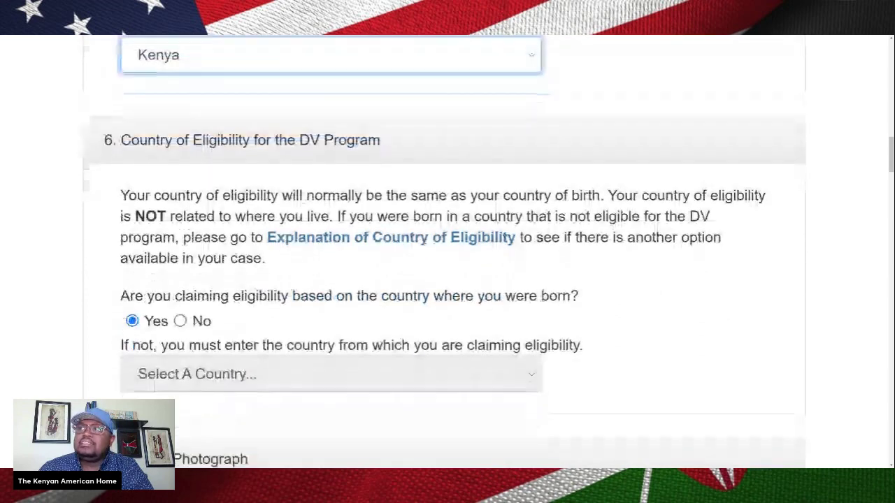
Answer No to claiming eligibility based on the country of birth, and restore the answer to Yes.
{"action": "scroll", "coordinate": [230, 150], "scroll_direction": "down", "scroll_amount": 5}
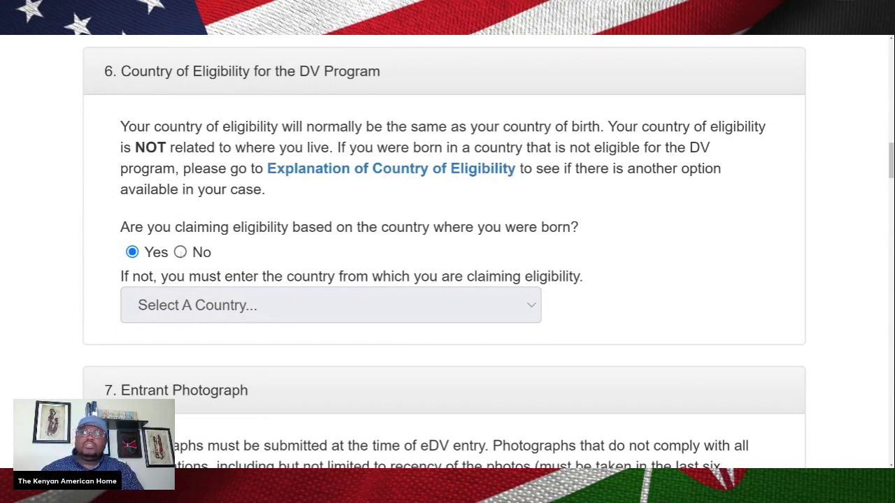
{"action": "left_click", "coordinate": [181, 252]}
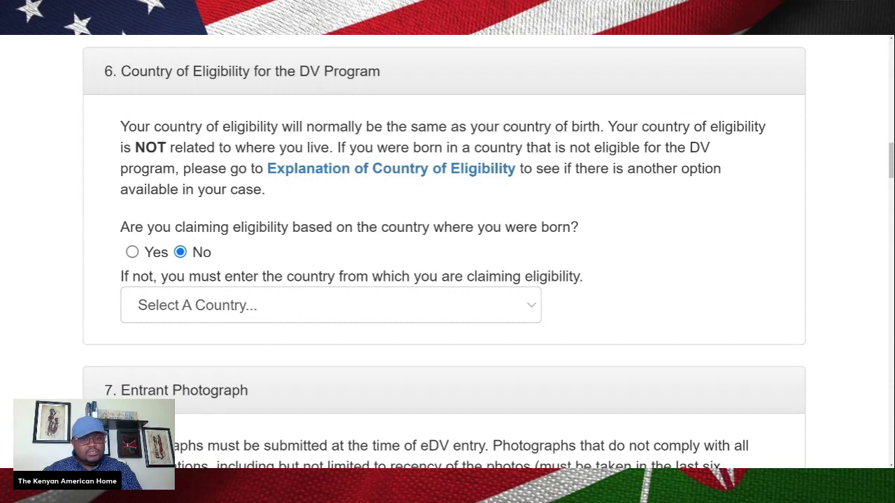
{"action": "left_click", "coordinate": [132, 251]}
Read the Entrant Photograph section, including the photo requirements and the instructions for choosing a new photo.
{"action": "scroll", "coordinate": [444, 252], "scroll_direction": "down", "scroll_amount": 1}
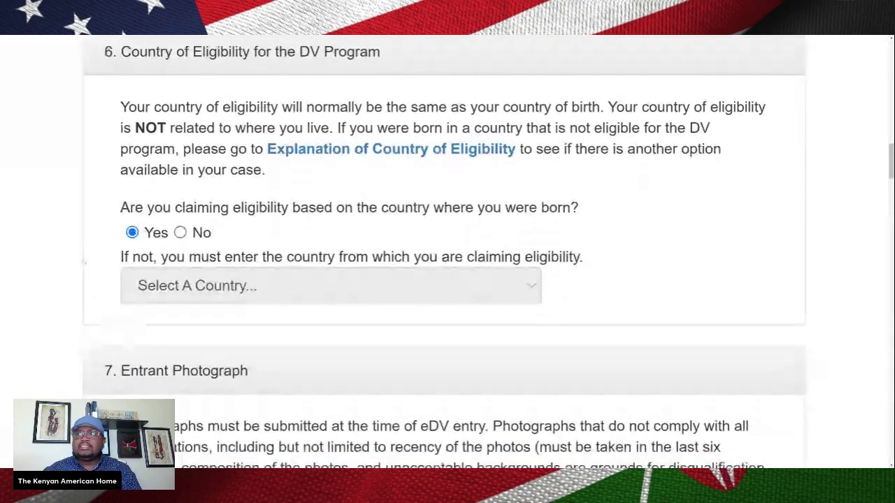
{"action": "scroll", "coordinate": [444, 252], "scroll_direction": "down", "scroll_amount": 1}
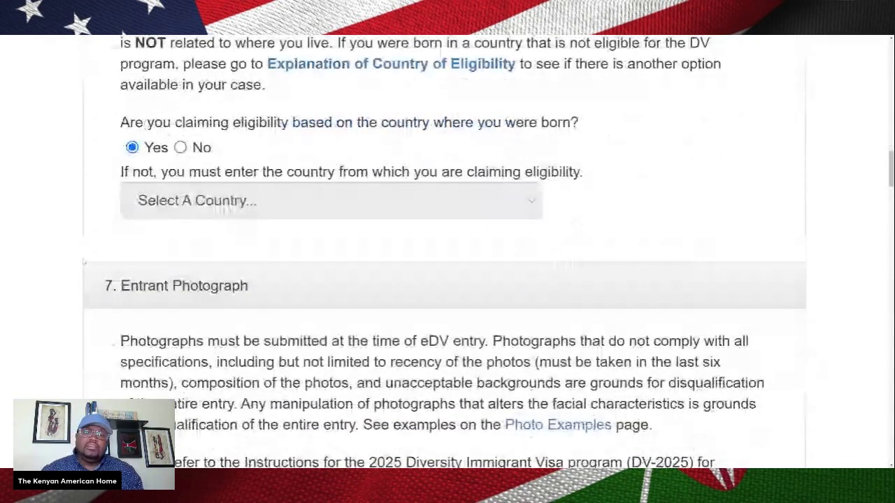
{"action": "scroll", "coordinate": [445, 251], "scroll_direction": "down", "scroll_amount": 5}
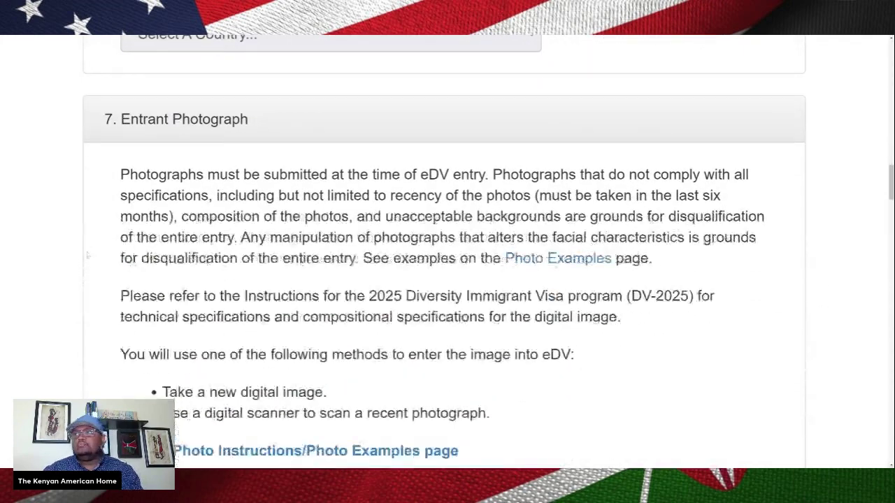
{"action": "scroll", "coordinate": [445, 252], "scroll_direction": "up", "scroll_amount": 2}
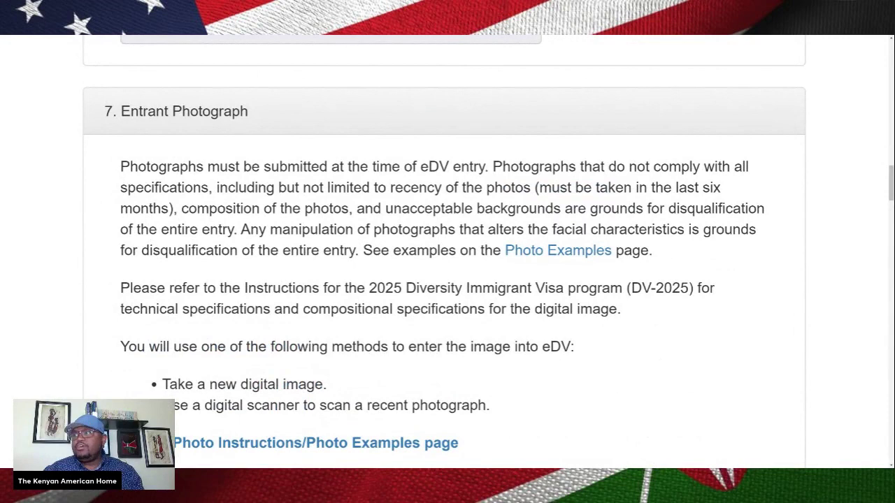
{"action": "scroll", "coordinate": [444, 252], "scroll_direction": "down", "scroll_amount": 2}
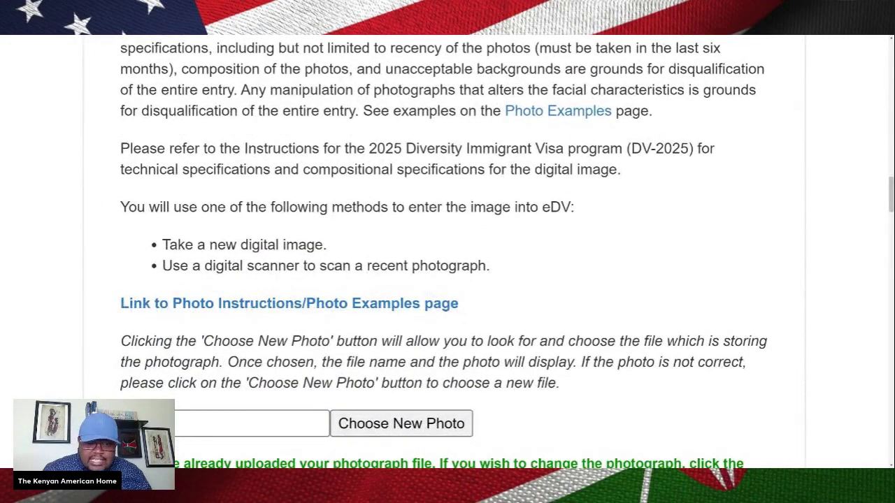
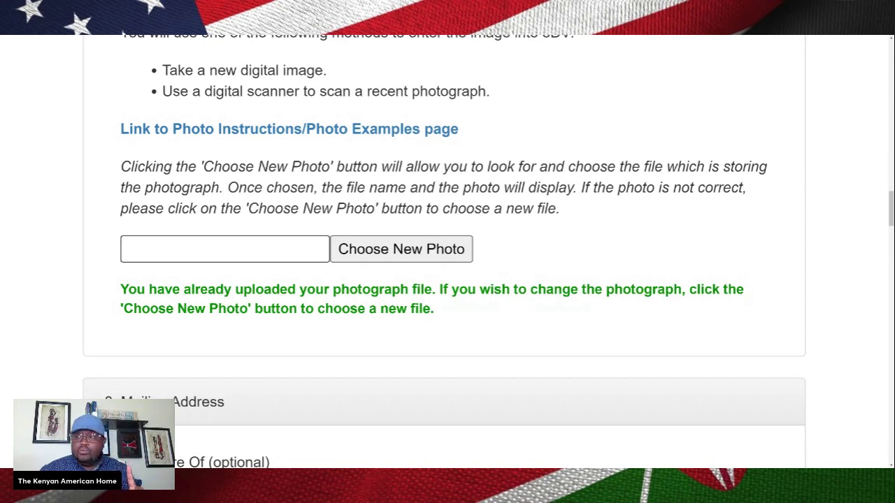
Review the In Care Of, Address Line 1 and Address Line 2 fields of the Mailing Address section.
{"action": "scroll", "coordinate": [445, 252], "scroll_direction": "down", "scroll_amount": 5}
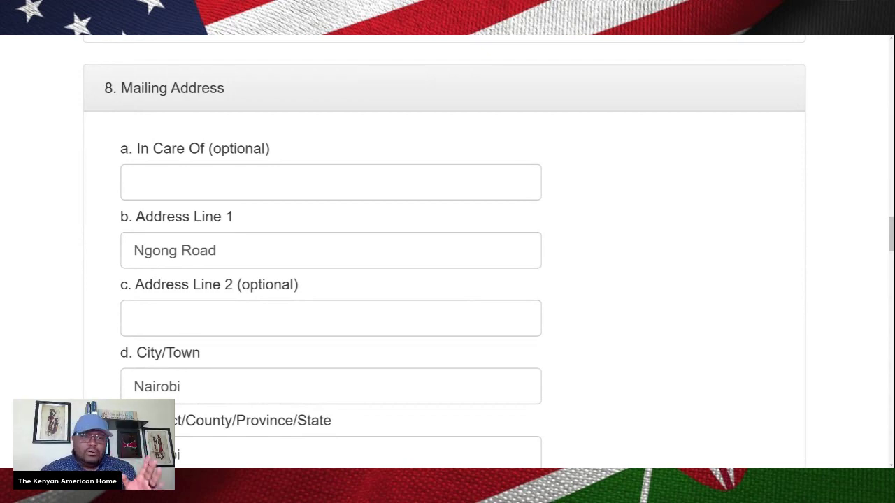
{"action": "scroll", "coordinate": [445, 251], "scroll_direction": "down", "scroll_amount": 1}
{"action": "scroll", "coordinate": [445, 251], "scroll_direction": "up", "scroll_amount": 1}
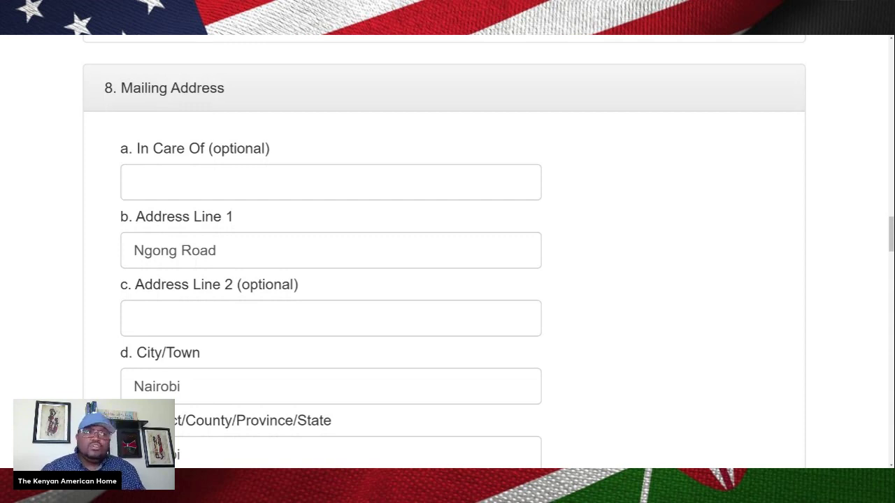
{"action": "scroll", "coordinate": [445, 252], "scroll_direction": "down", "scroll_amount": 1}
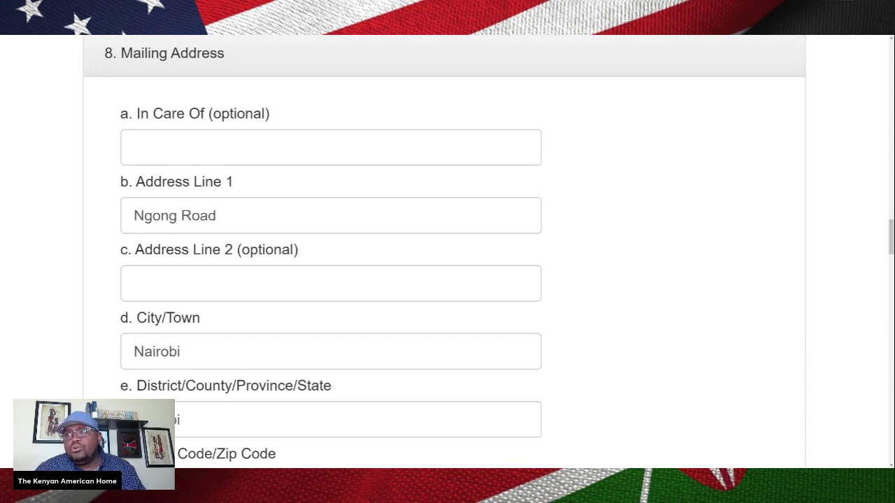
{"action": "scroll", "coordinate": [445, 251], "scroll_direction": "down", "scroll_amount": 2}
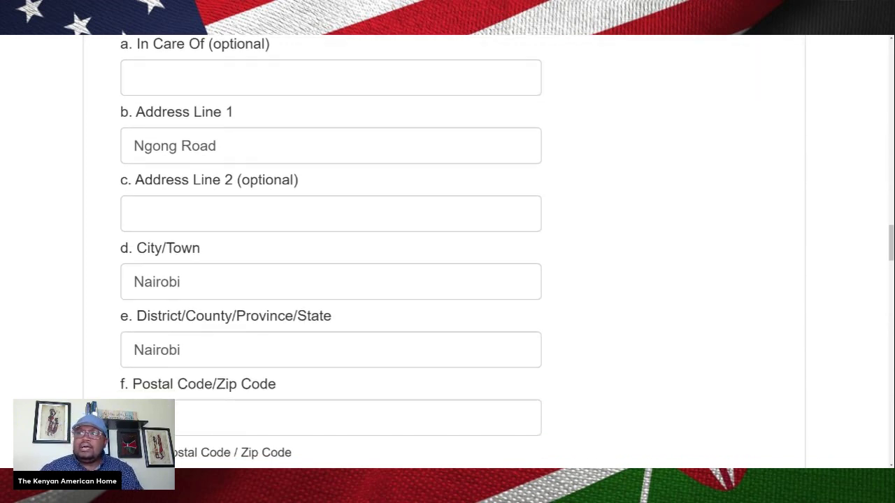
{"action": "left_click", "coordinate": [331, 147]}
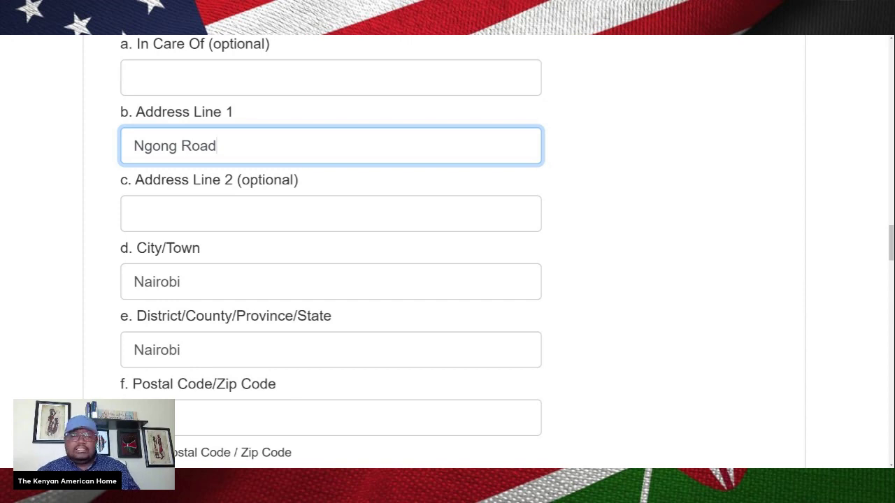
{"action": "scroll", "coordinate": [448, 252], "scroll_direction": "down", "scroll_amount": 1}
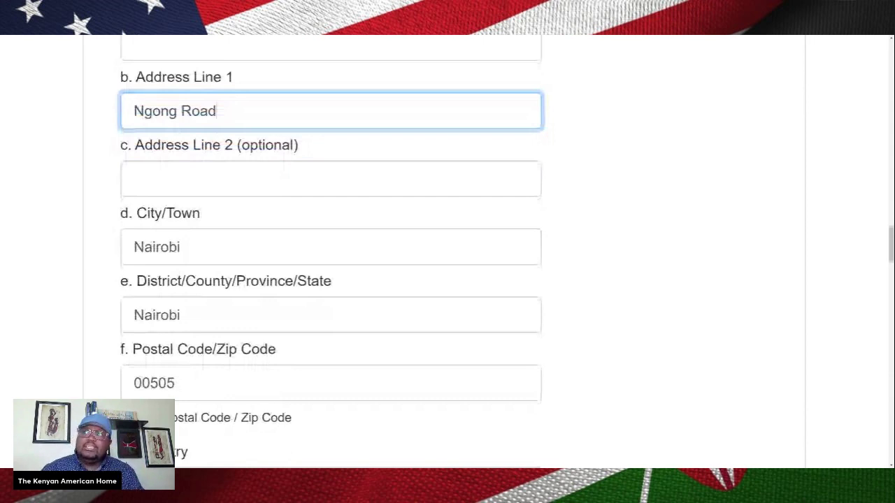
{"action": "scroll", "coordinate": [448, 252], "scroll_direction": "down", "scroll_amount": 2}
Highlight the City/Town entry of the mailing address and check it against the neighbouring address fields.
{"action": "left_click", "coordinate": [182, 143]}
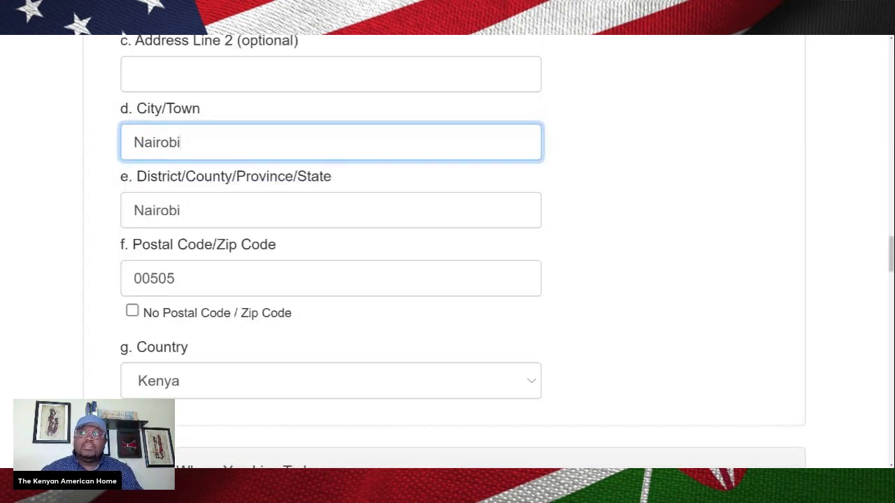
{"action": "key", "text": "shift+Left"}
{"action": "key", "text": "shift+Left"}
{"action": "key", "text": "shift+Left"}
{"action": "key", "text": "shift+Left"}
{"action": "key", "text": "shift+Left"}
{"action": "key", "text": "shift+Left"}
{"action": "key", "text": "shift+Left"}
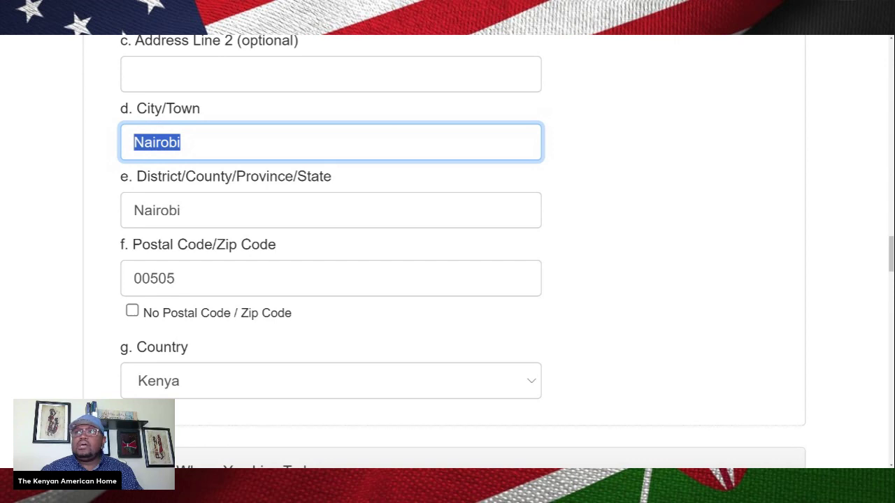
{"action": "scroll", "coordinate": [448, 252], "scroll_direction": "up", "scroll_amount": 2}
{"action": "scroll", "coordinate": [448, 252], "scroll_direction": "down", "scroll_amount": 2}
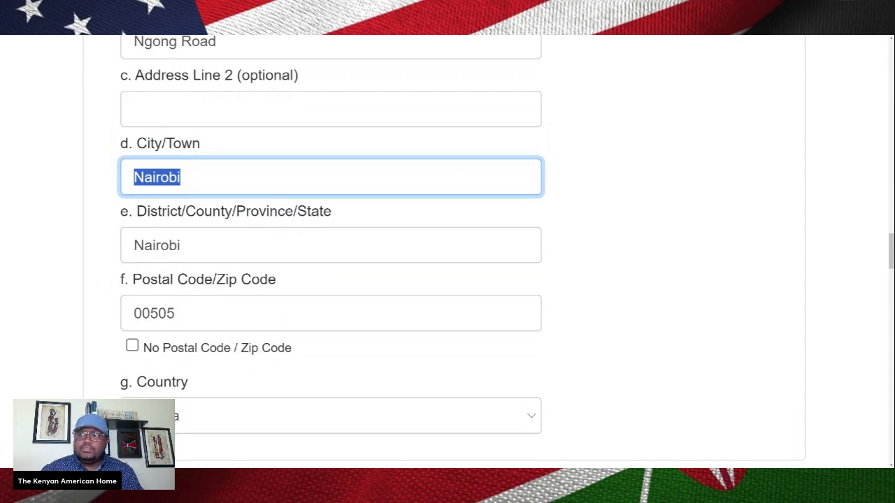
Review the District/County/Province/State and Postal Code/Zip Code entries of the mailing address.
{"action": "left_click", "coordinate": [181, 246]}
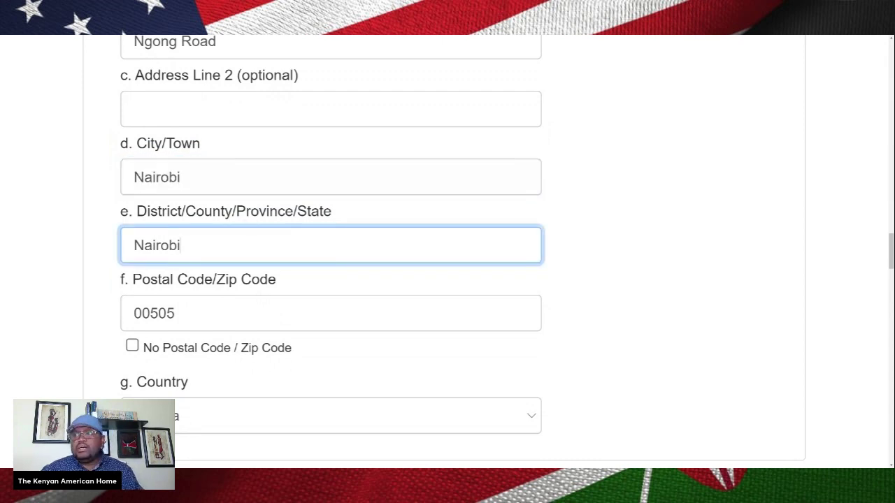
{"action": "scroll", "coordinate": [448, 252], "scroll_direction": "down", "scroll_amount": 1}
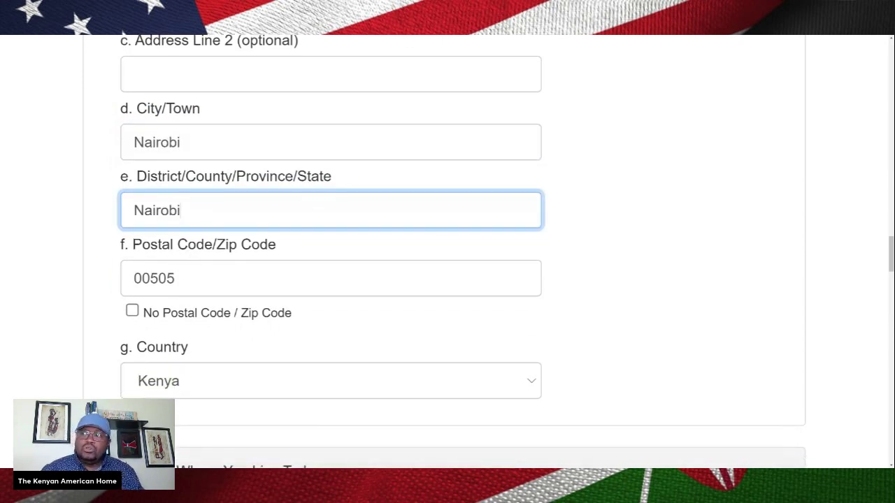
{"action": "scroll", "coordinate": [215, 234], "scroll_direction": "up", "scroll_amount": 3}
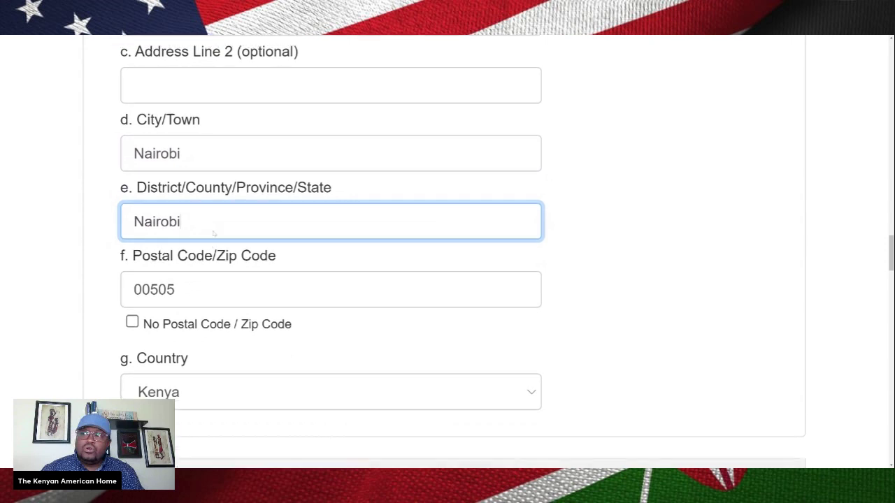
{"action": "scroll", "coordinate": [447, 251], "scroll_direction": "down", "scroll_amount": 3}
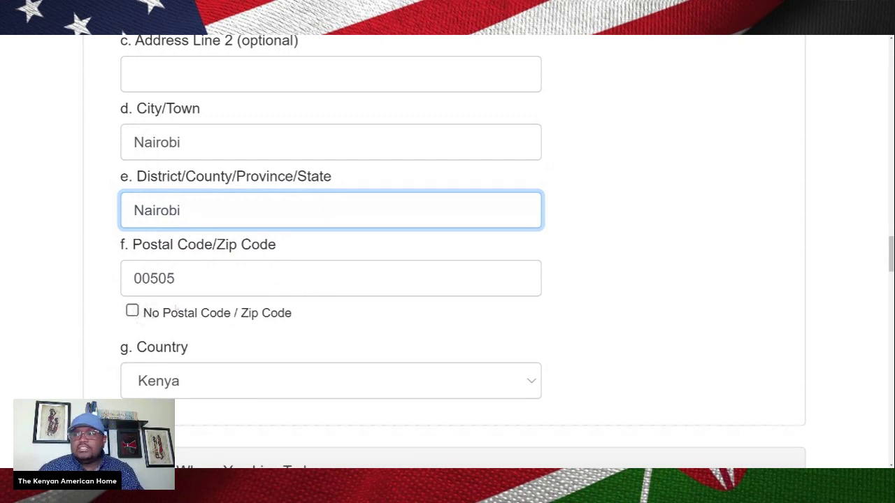
{"action": "left_click", "coordinate": [174, 279]}
{"action": "key", "text": "BackSpace"}
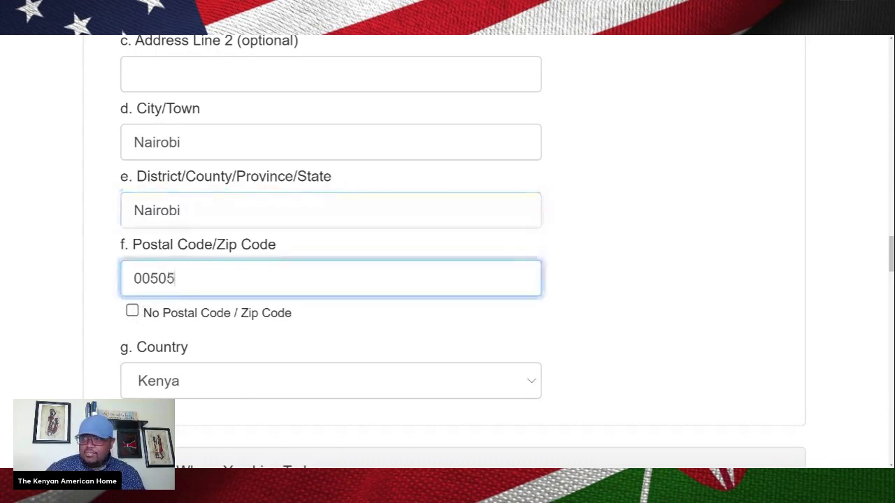
{"action": "scroll", "coordinate": [461, 251], "scroll_direction": "down", "scroll_amount": 1}
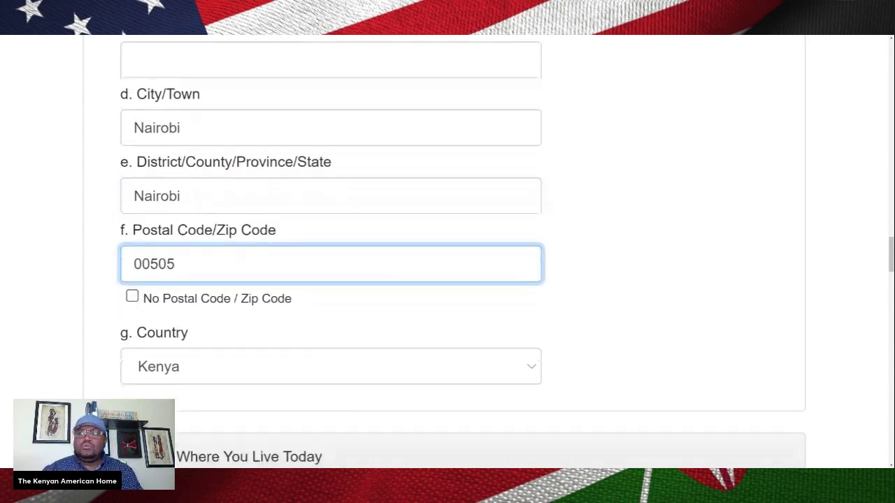
Change the mailing address country to Kazakhstan and switch it back to Kenya.
{"action": "left_click", "coordinate": [331, 312]}
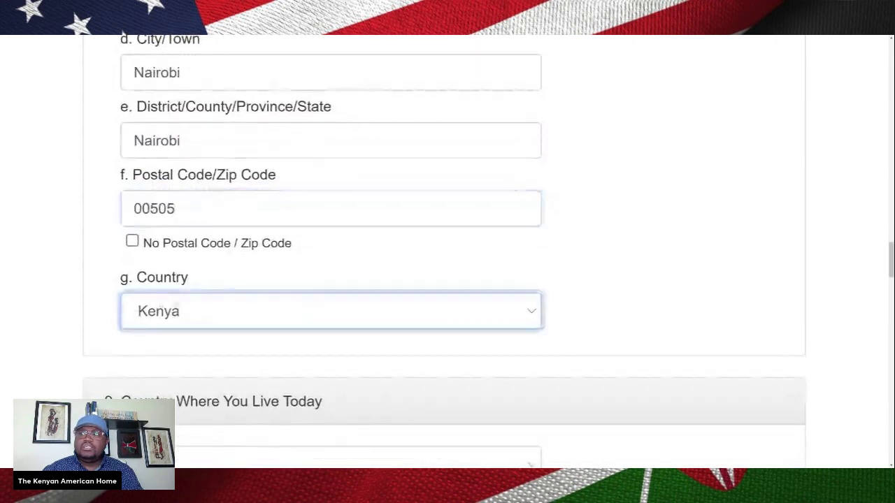
{"action": "key", "text": "Up"}
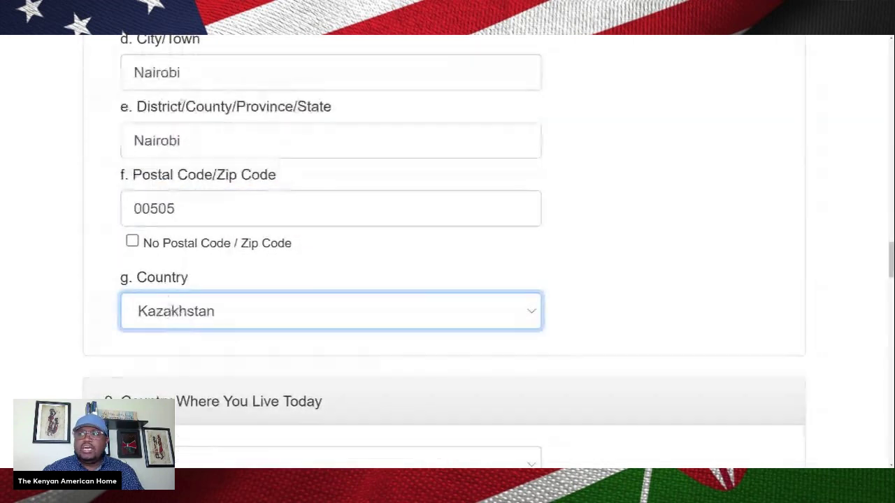
{"action": "key", "text": "Down"}
Switch to the Tuko postal codes article, enlarge the page and read the Nairobi region and postal code table.
{"action": "left_click", "coordinate": [94, 257]}
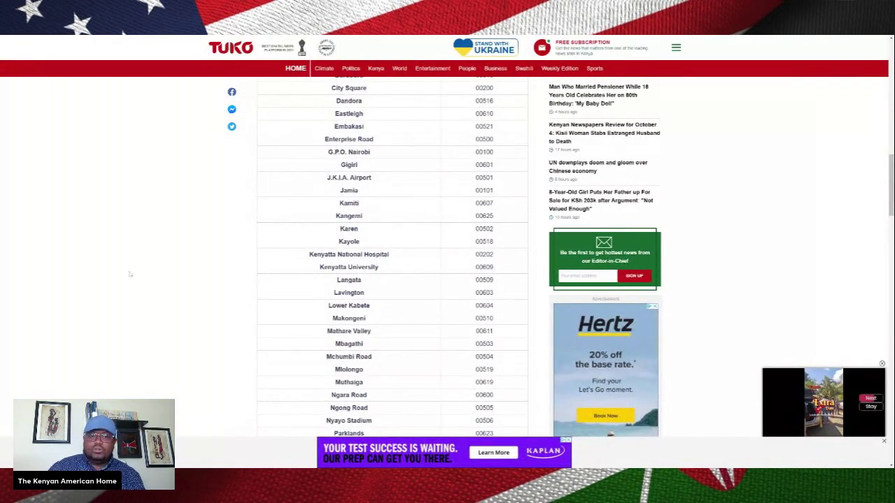
{"action": "key", "text": "ctrl+plus"}
{"action": "key", "text": "ctrl+plus"}
{"action": "key", "text": "ctrl+plus"}
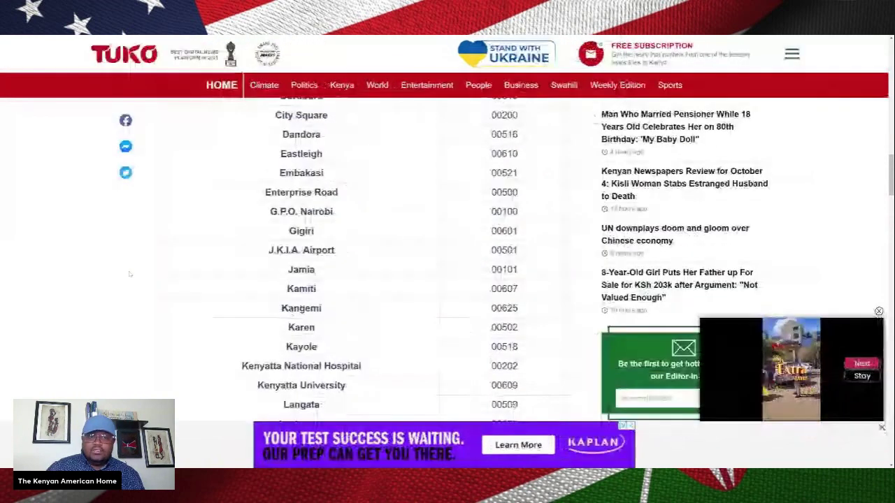
{"action": "key", "text": "ctrl+plus"}
{"action": "key", "text": "ctrl+plus"}
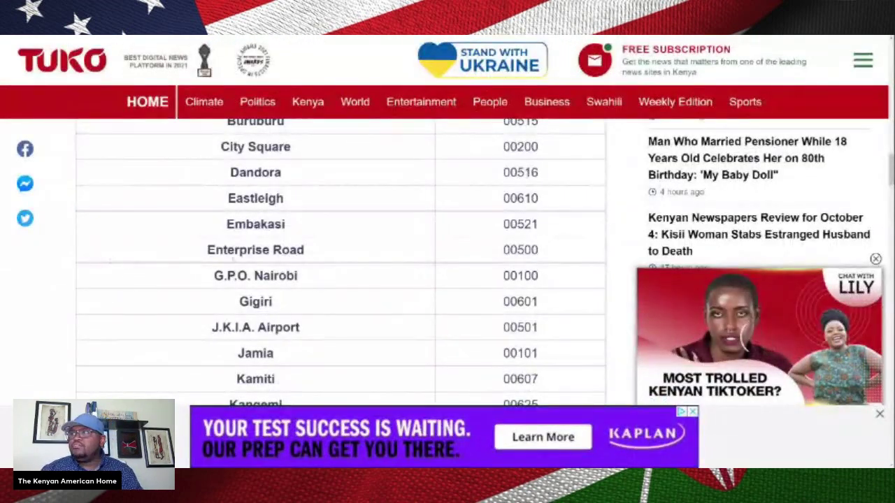
{"action": "scroll", "coordinate": [336, 259], "scroll_direction": "up", "scroll_amount": 3}
{"action": "scroll", "coordinate": [335, 259], "scroll_direction": "down", "scroll_amount": 1}
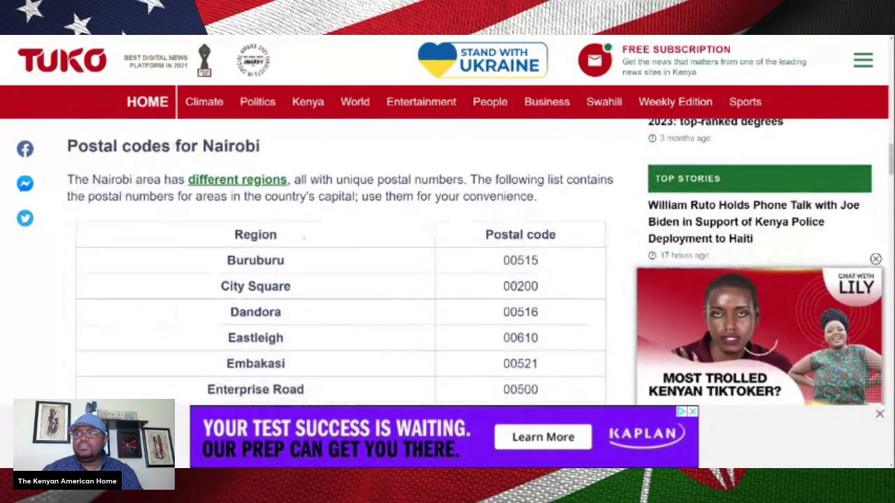
{"action": "scroll", "coordinate": [303, 238], "scroll_direction": "down", "scroll_amount": 1}
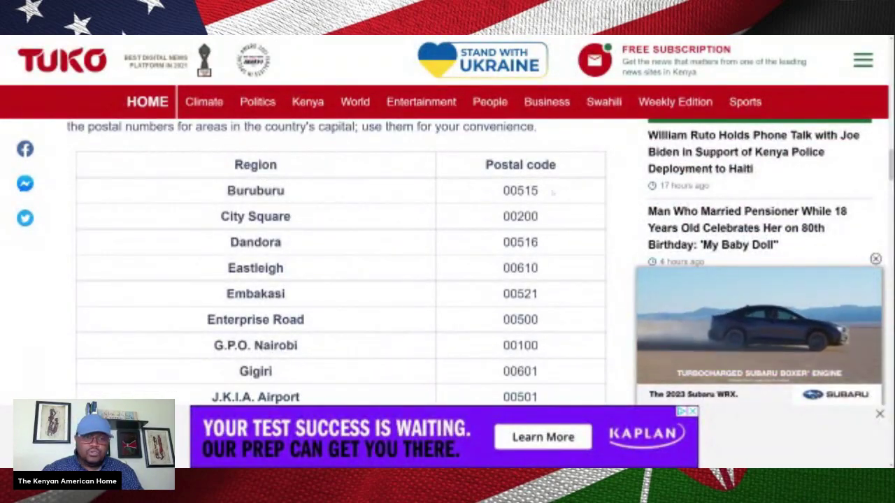
{"action": "scroll", "coordinate": [552, 193], "scroll_direction": "down", "scroll_amount": 2}
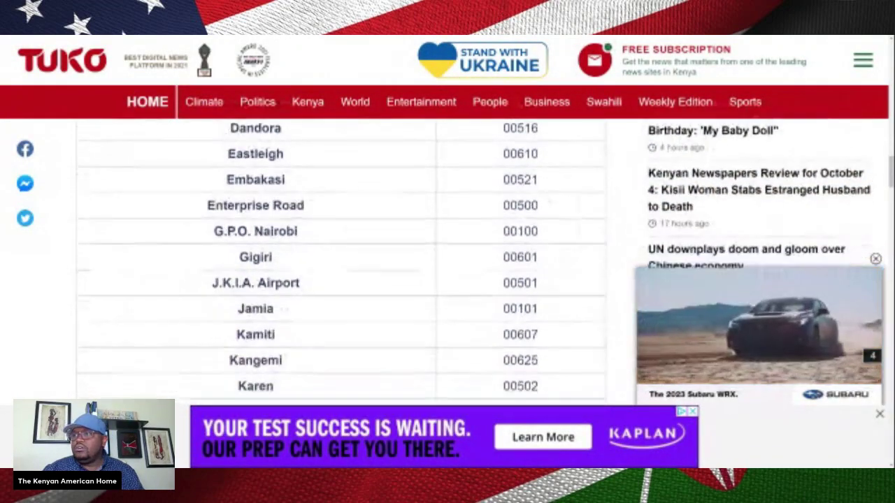
{"action": "scroll", "coordinate": [306, 137], "scroll_direction": "down", "scroll_amount": 2}
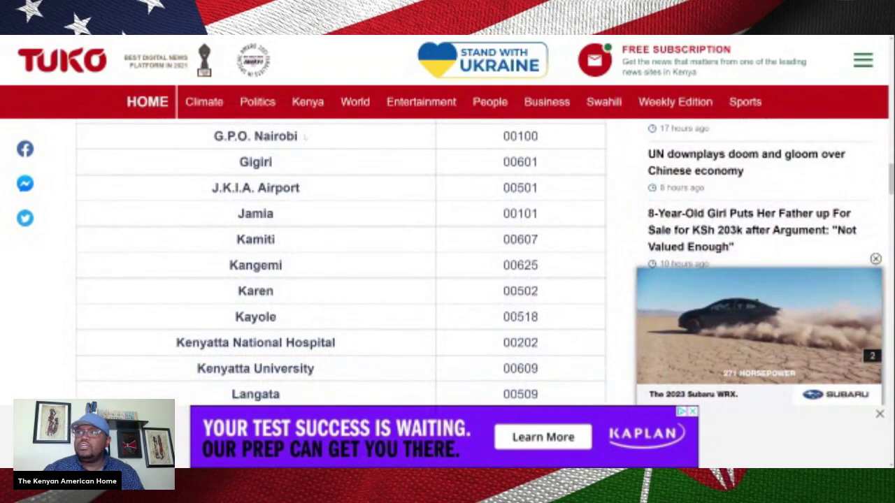
Highlight the G.P.O. Nairobi entry and its postal code, and check the remaining Nairobi regions down to Parklands.
{"action": "triple_click", "coordinate": [305, 137]}
{"action": "left_click", "coordinate": [305, 137]}
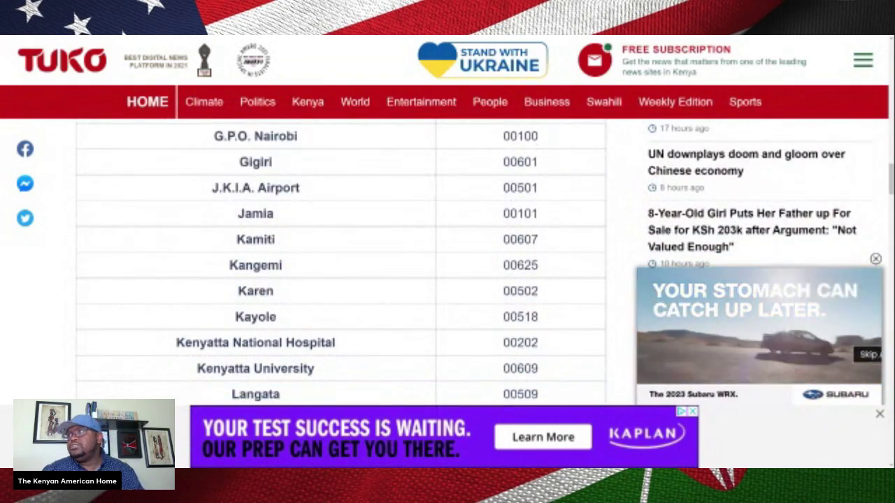
{"action": "double_click", "coordinate": [520, 136]}
{"action": "scroll", "coordinate": [520, 136], "scroll_direction": "down", "scroll_amount": 3}
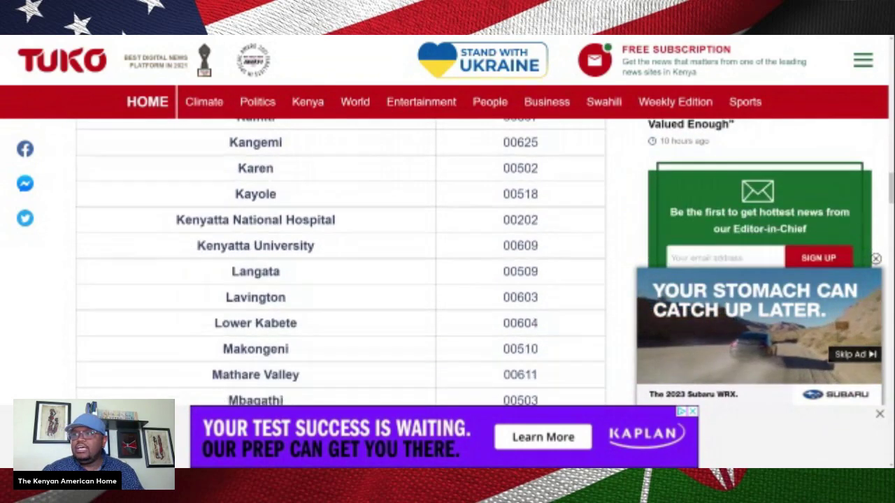
{"action": "scroll", "coordinate": [406, 194], "scroll_direction": "down", "scroll_amount": 5}
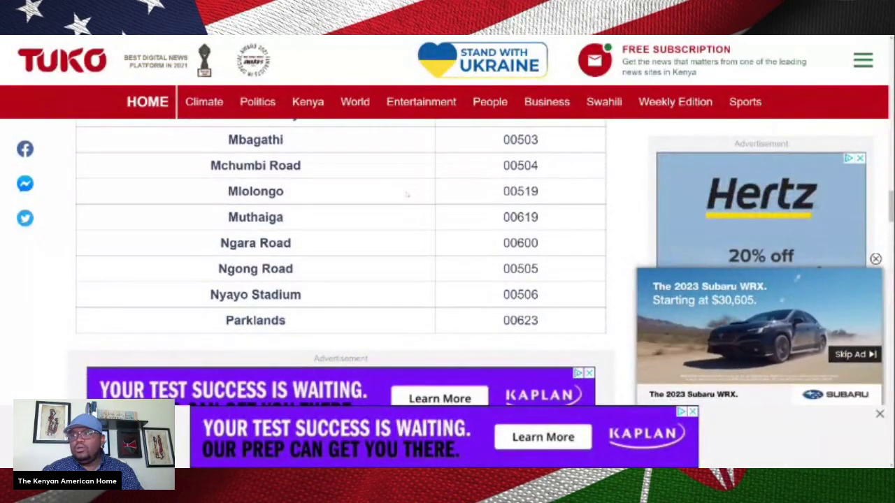
{"action": "scroll", "coordinate": [406, 195], "scroll_direction": "up", "scroll_amount": 3}
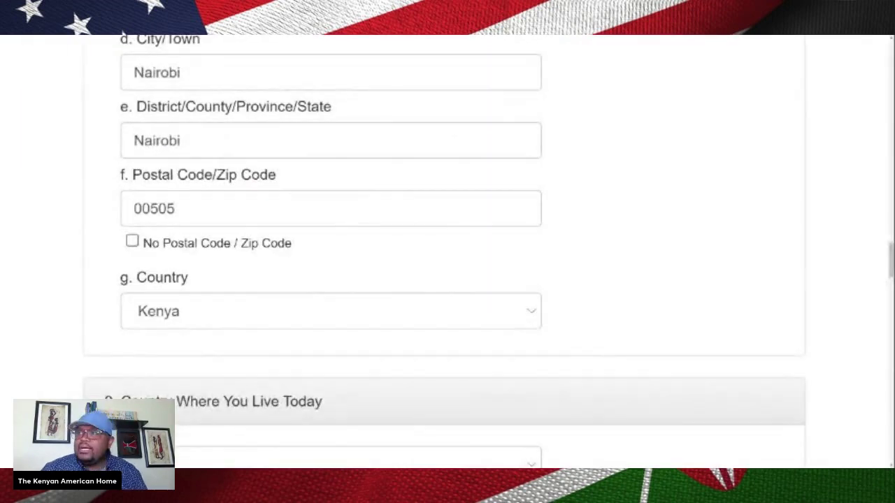
Return to the entry form and set Country Where You Live Today to Saudi Arabia.
{"action": "scroll", "coordinate": [447, 252], "scroll_direction": "down", "scroll_amount": 3}
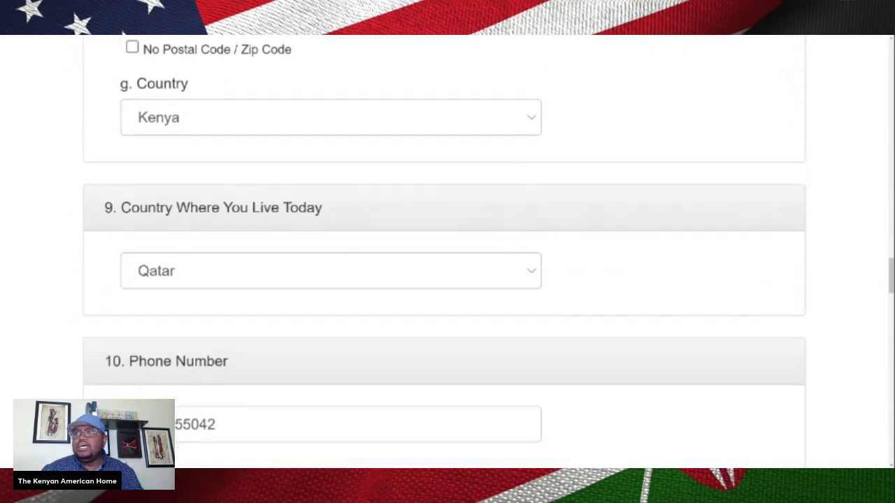
{"action": "scroll", "coordinate": [175, 163], "scroll_direction": "down", "scroll_amount": 1}
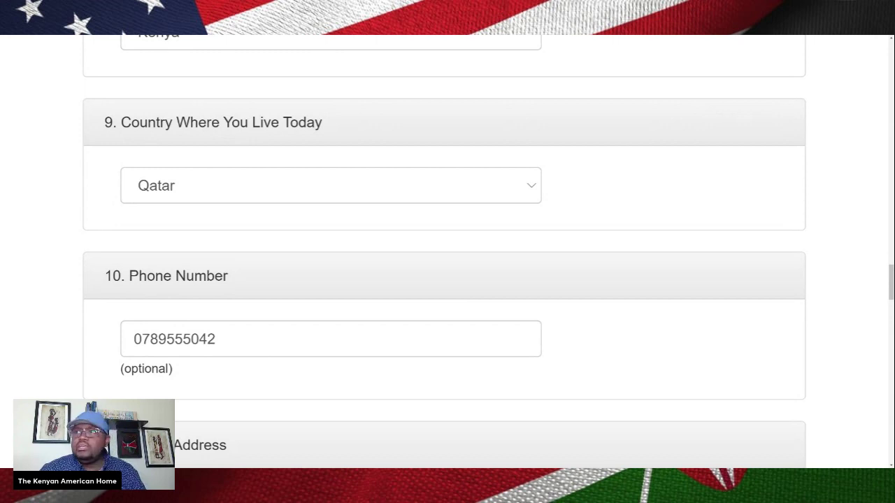
{"action": "left_click", "coordinate": [285, 191]}
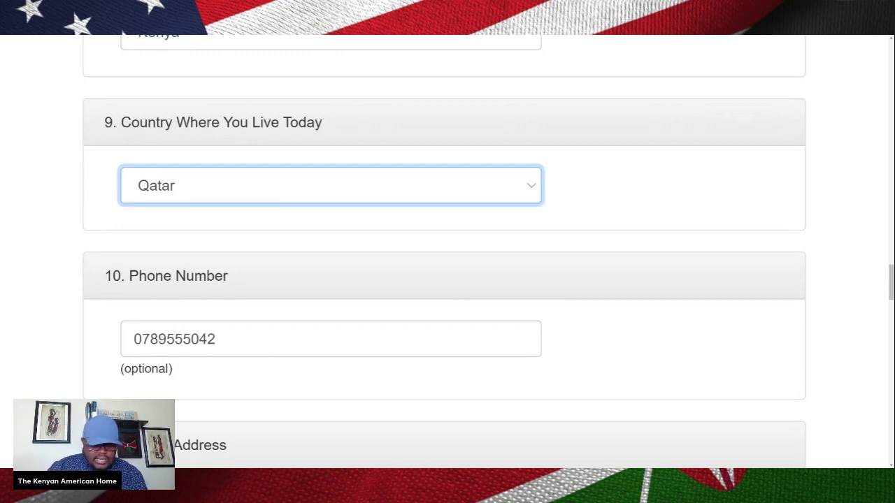
{"action": "key", "text": "s"}
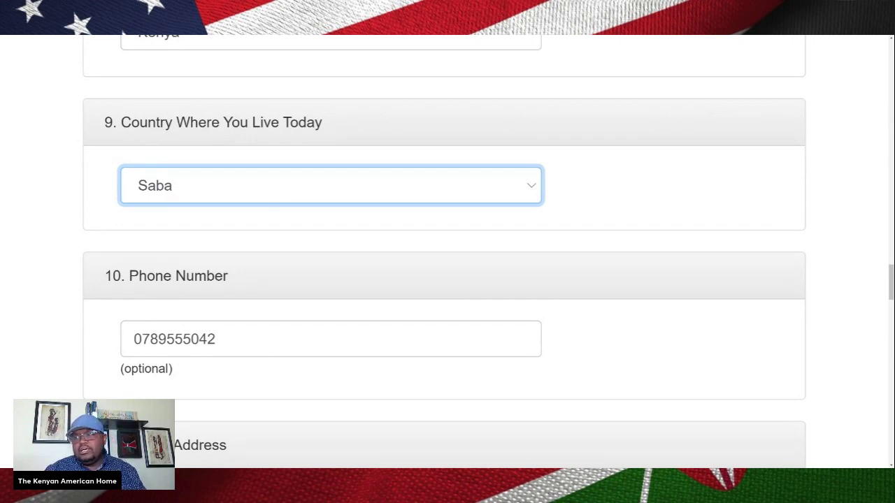
{"action": "left_click", "coordinate": [420, 280]}
{"action": "left_click", "coordinate": [546, 206]}
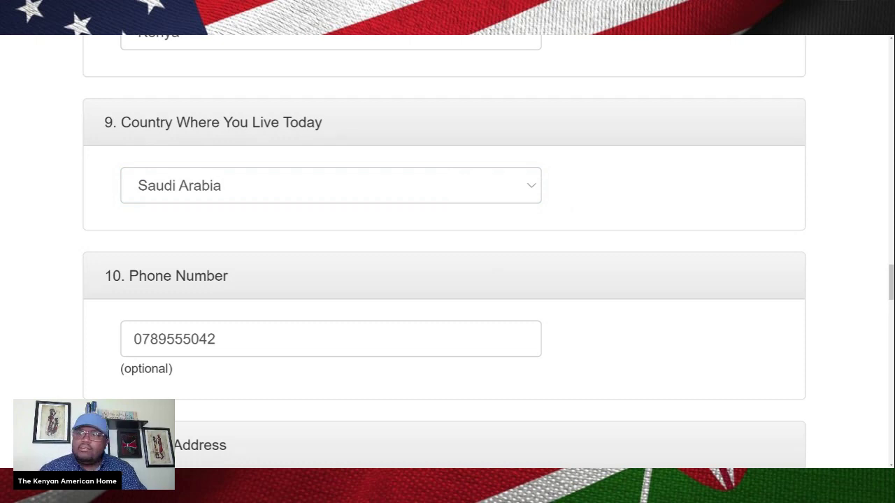
Review the optional Phone Number entry and the E-Mail Address and Confirm E-Mail Address fields.
{"action": "scroll", "coordinate": [389, 156], "scroll_direction": "down", "scroll_amount": 1}
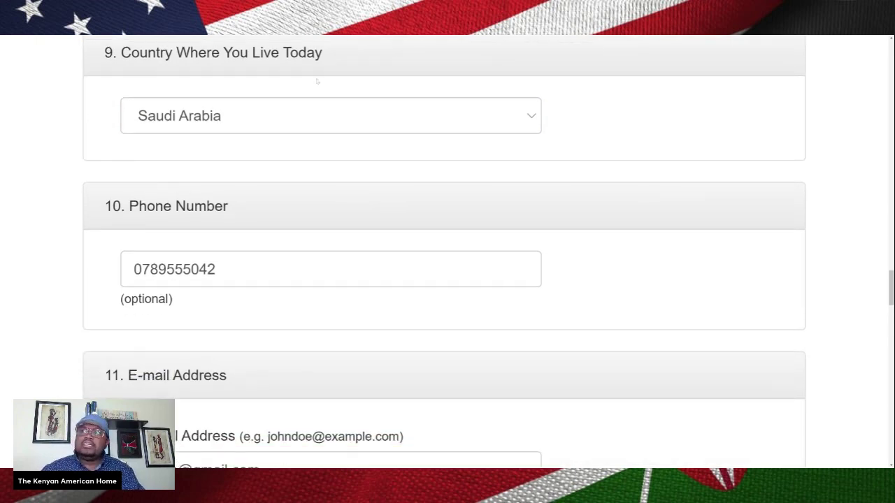
{"action": "left_click", "coordinate": [216, 269]}
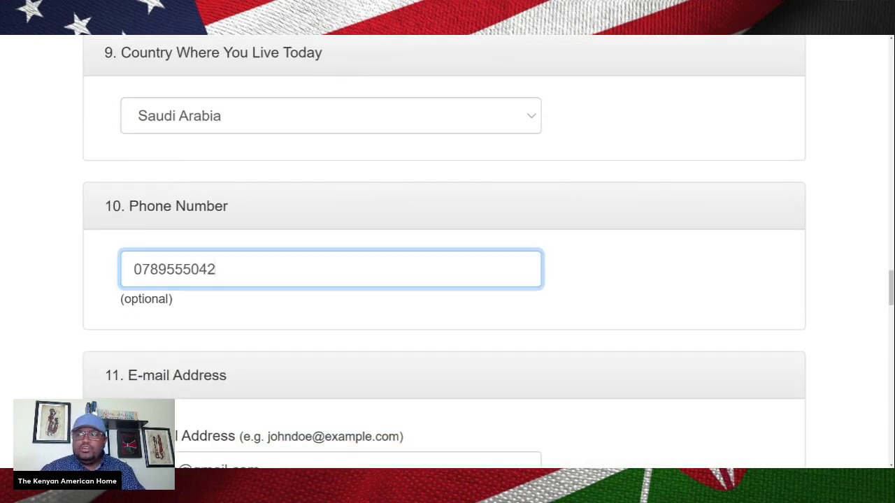
{"action": "scroll", "coordinate": [445, 254], "scroll_direction": "down", "scroll_amount": 3}
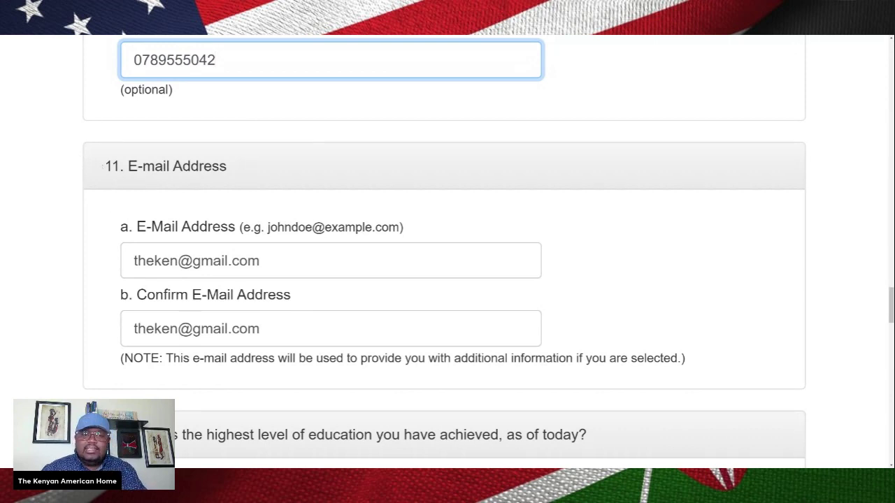
{"action": "scroll", "coordinate": [104, 166], "scroll_direction": "down", "scroll_amount": 1}
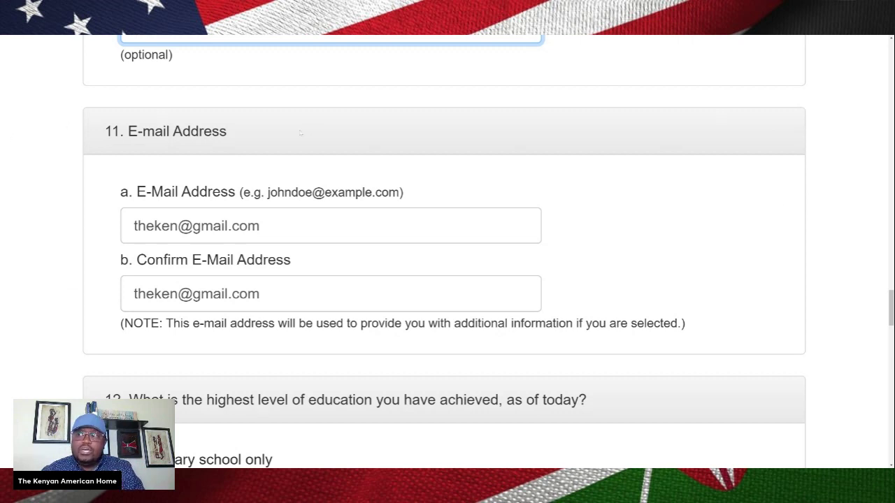
{"action": "left_click", "coordinate": [266, 226]}
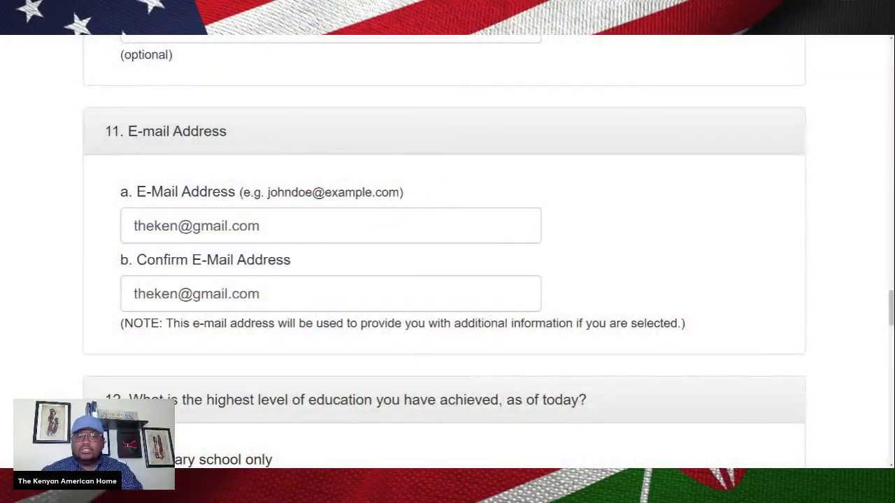
Choose High School degree as the highest level of education achieved and look over the other education options.
{"action": "scroll", "coordinate": [448, 252], "scroll_direction": "down", "scroll_amount": 2}
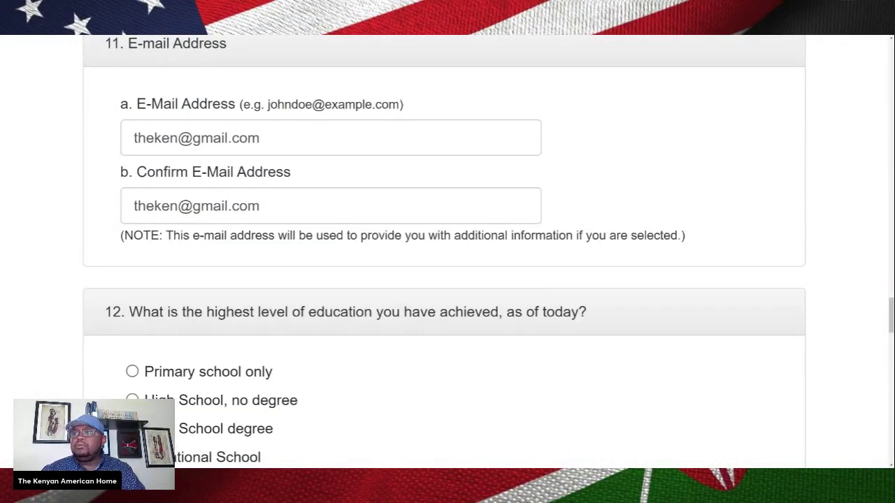
{"action": "scroll", "coordinate": [448, 252], "scroll_direction": "down", "scroll_amount": 1}
{"action": "scroll", "coordinate": [448, 252], "scroll_direction": "down", "scroll_amount": 1}
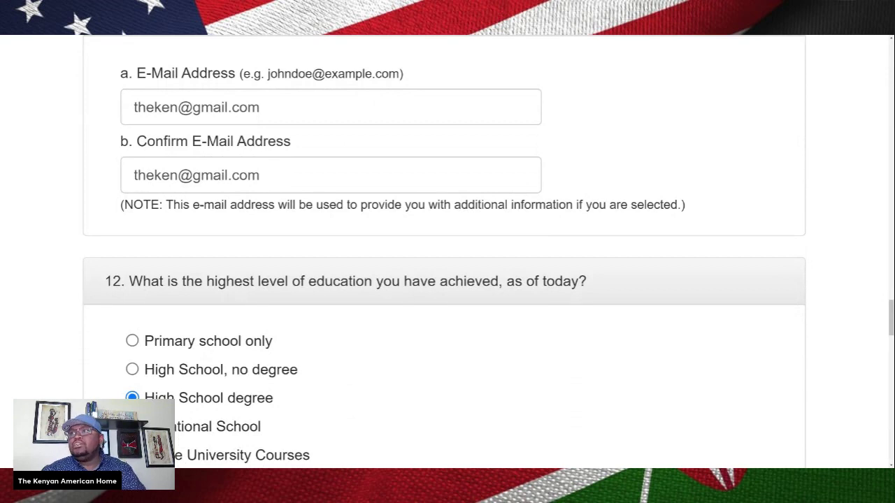
{"action": "scroll", "coordinate": [447, 252], "scroll_direction": "down", "scroll_amount": 1}
{"action": "scroll", "coordinate": [447, 252], "scroll_direction": "down", "scroll_amount": 3}
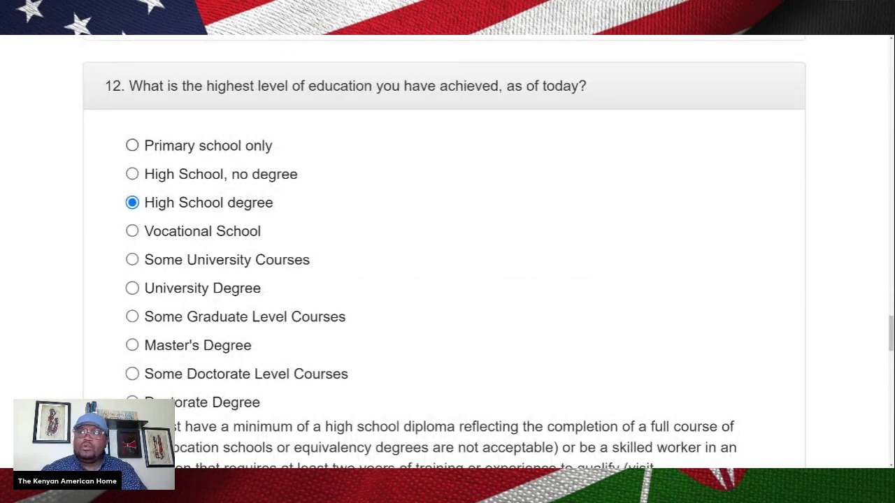
Switch the education level to Primary school only and High School, no degree, and set it back to High School degree.
{"action": "left_click", "coordinate": [164, 146]}
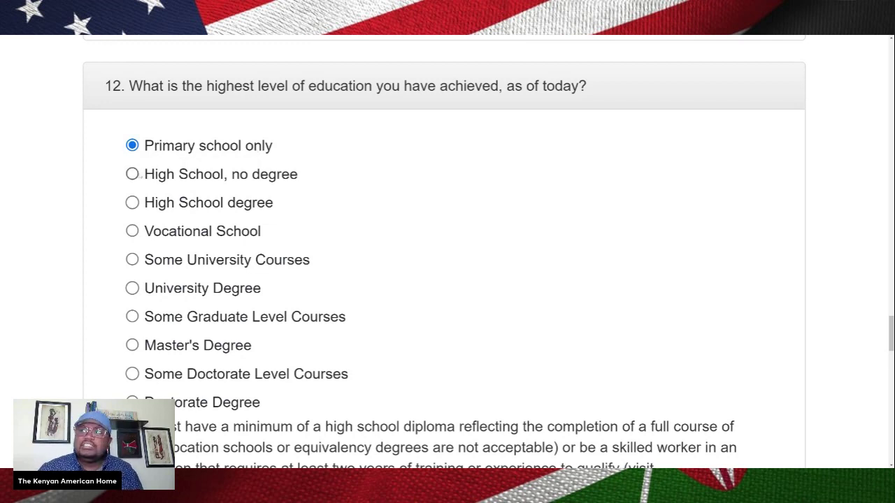
{"action": "left_click", "coordinate": [135, 174]}
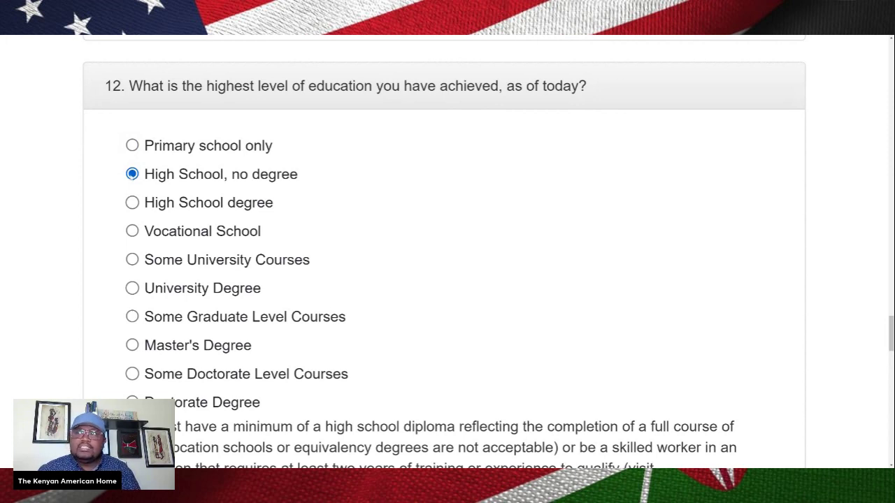
{"action": "left_click", "coordinate": [132, 203]}
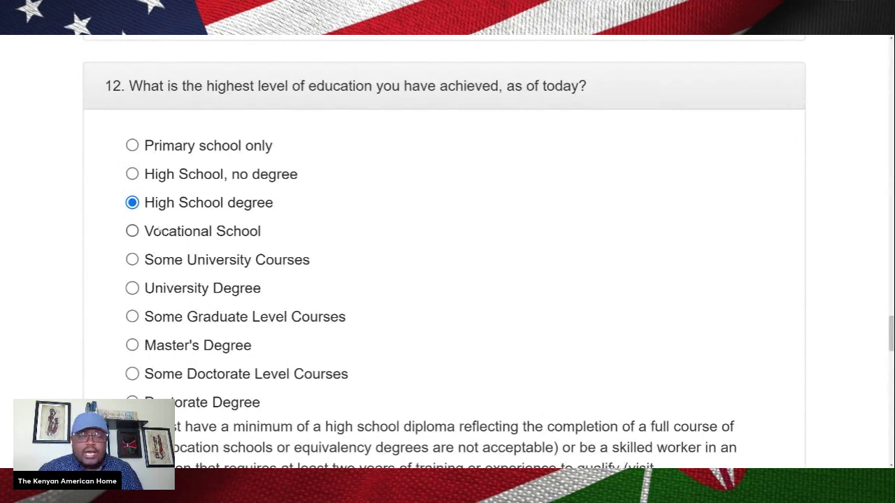
{"action": "scroll", "coordinate": [168, 210], "scroll_direction": "down", "scroll_amount": 1}
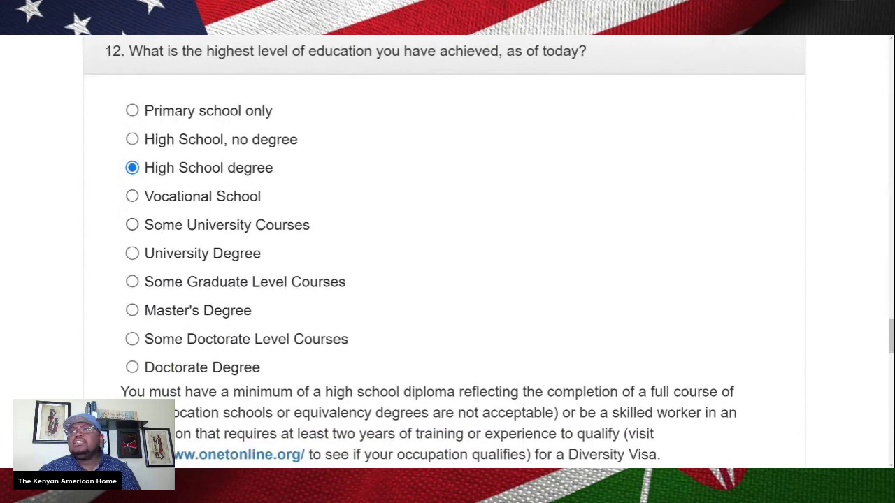